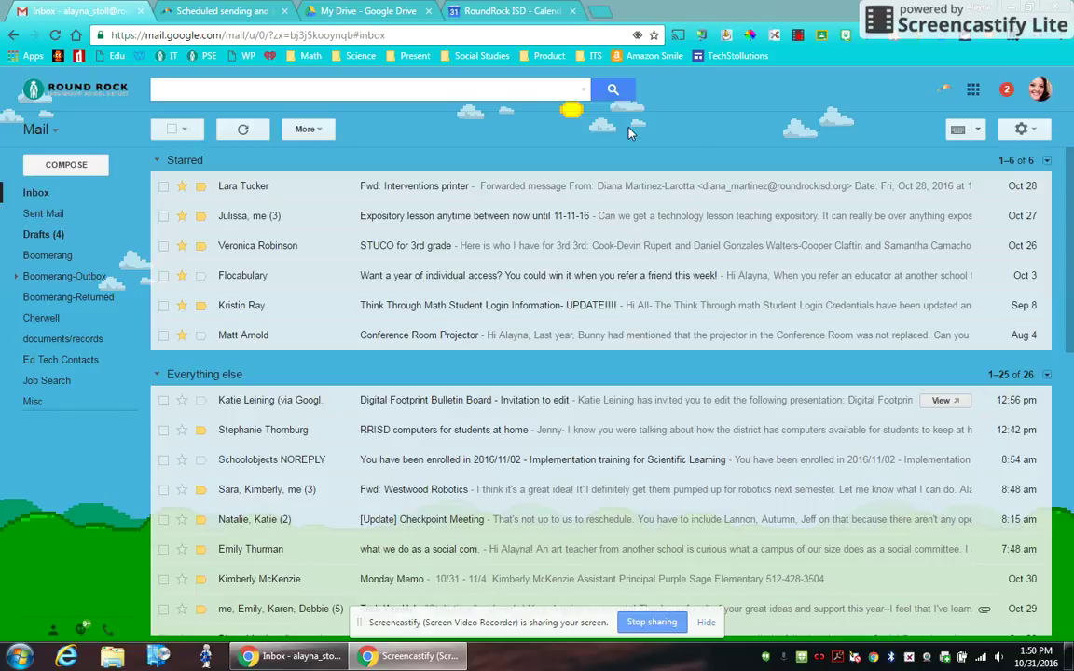
- Search the mail for a colleague's first name and look through the matching messages
{"action": "left_click", "coordinate": [557, 89]}
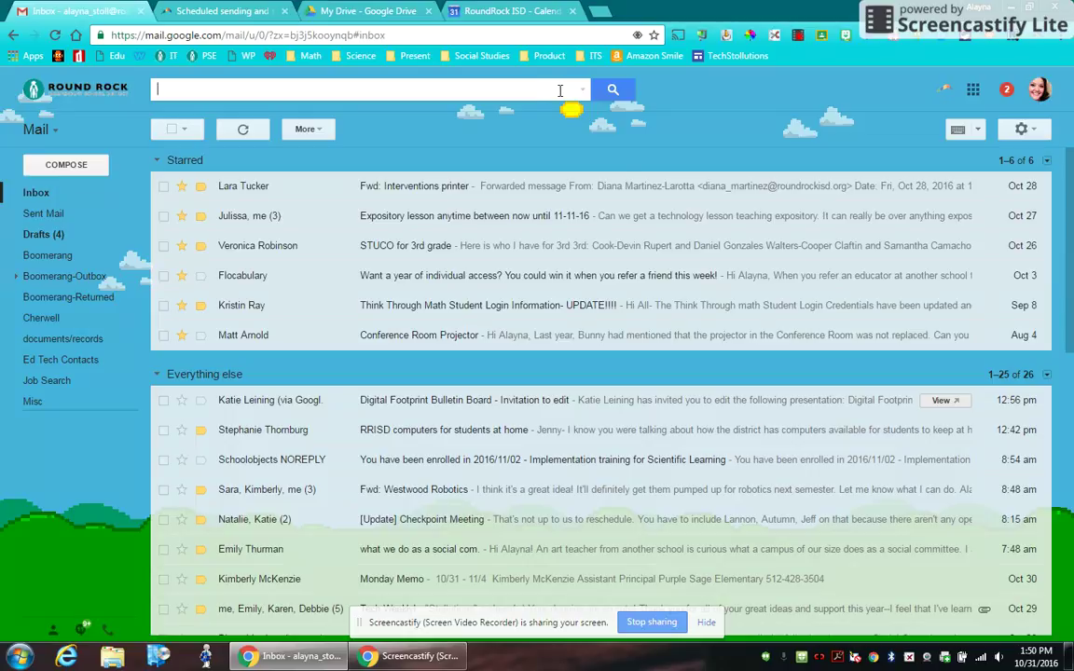
{"action": "type", "text": "autumn"}
{"action": "key", "text": "Return"}
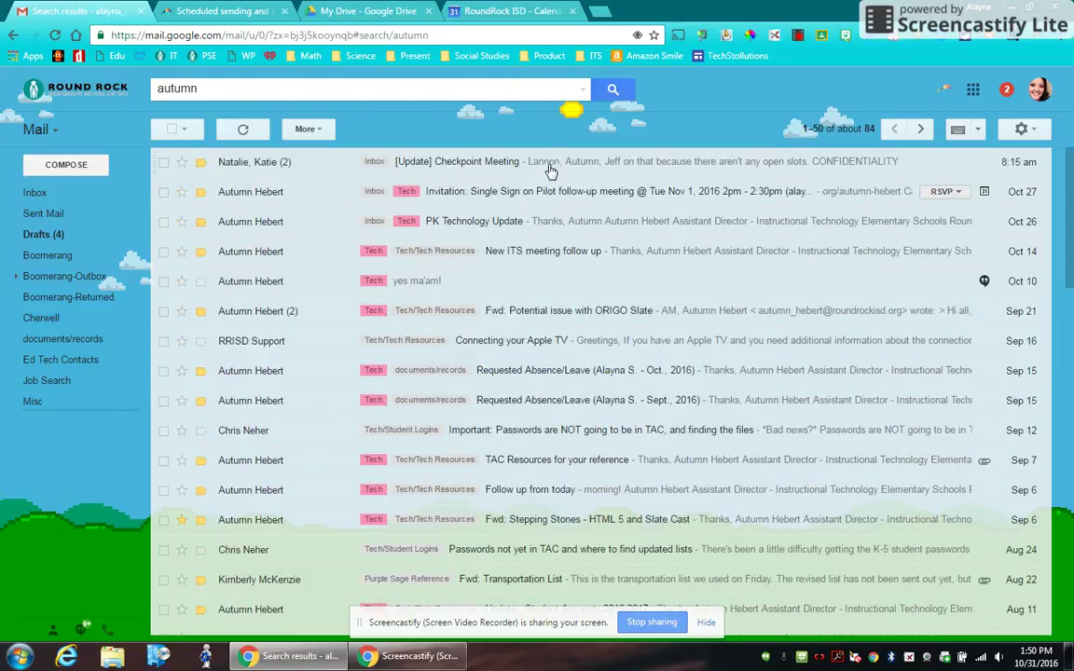
{"action": "scroll", "coordinate": [591, 307], "scroll_direction": "down", "scroll_amount": 15}
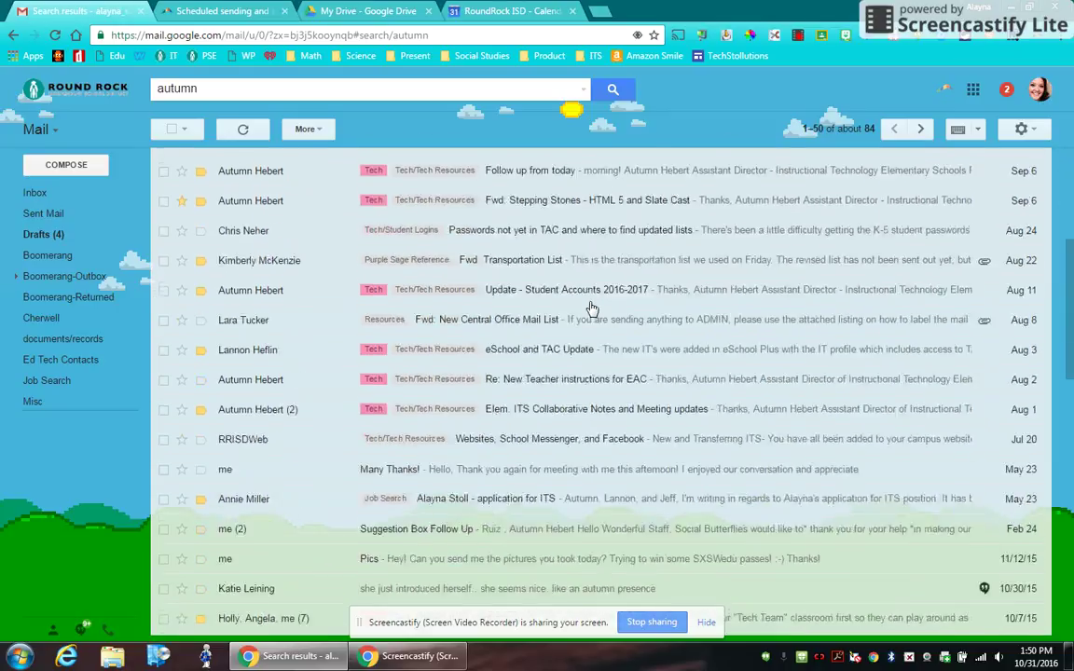
{"action": "scroll", "coordinate": [591, 308], "scroll_direction": "up", "scroll_amount": 15}
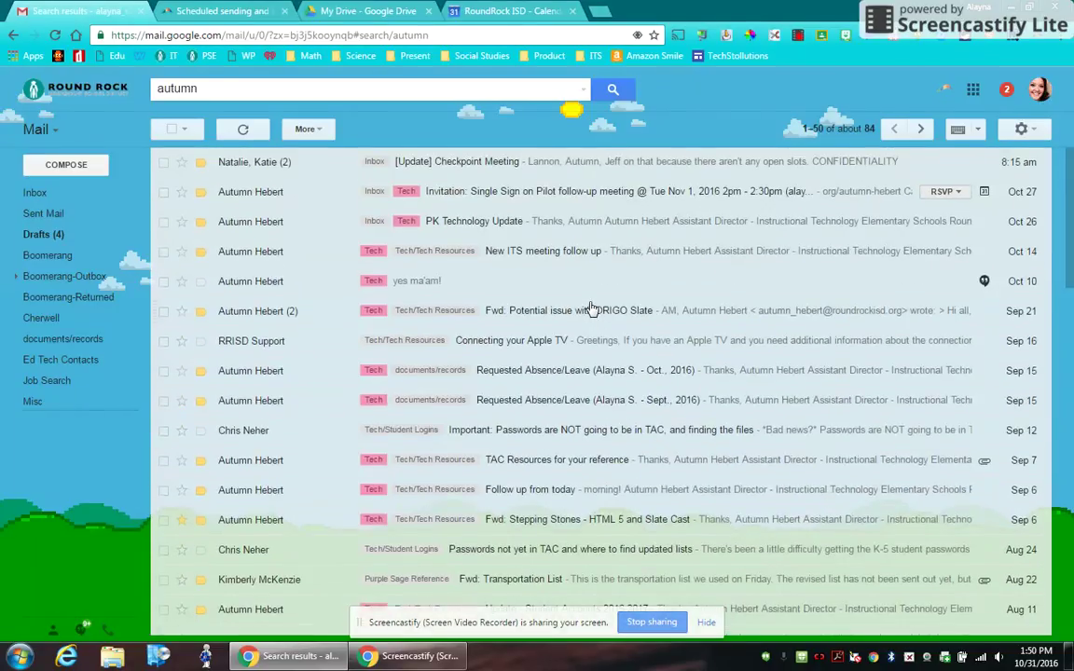
- In the advanced search, set the sender to the colleague's e-mail address and clear the required words
{"action": "left_click", "coordinate": [583, 93]}
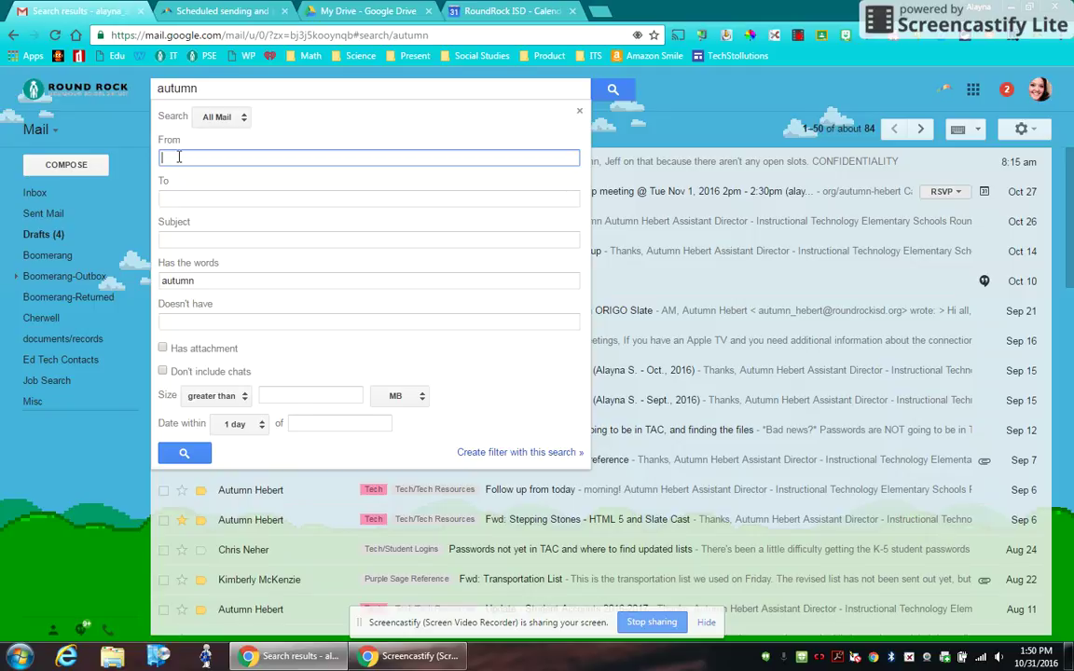
{"action": "type", "text": "autumn"}
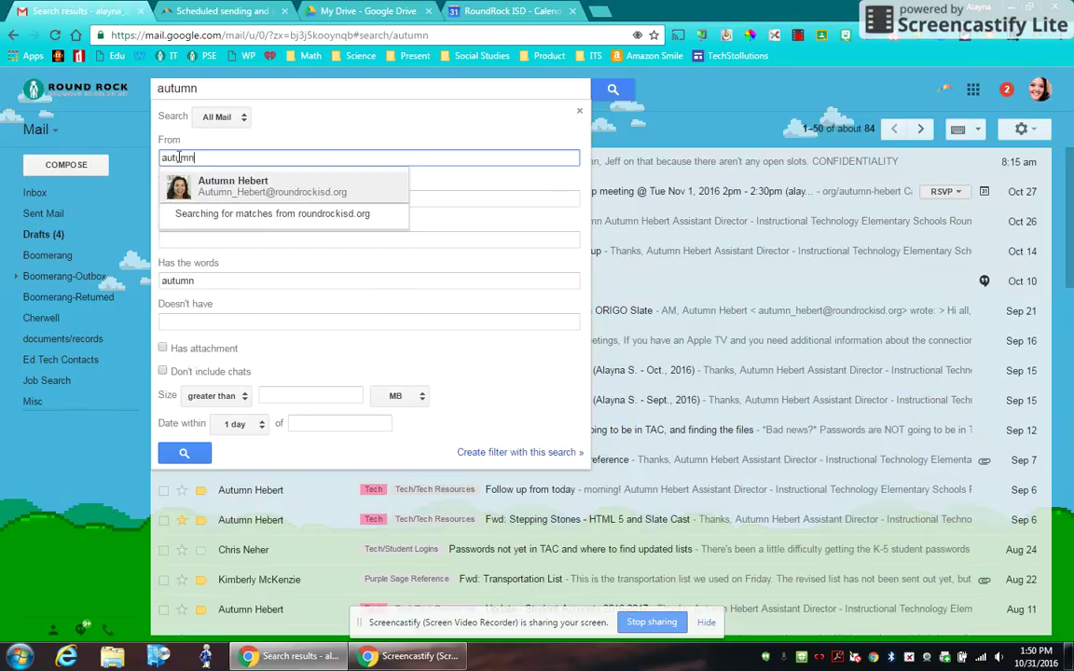
{"action": "key", "text": "Return"}
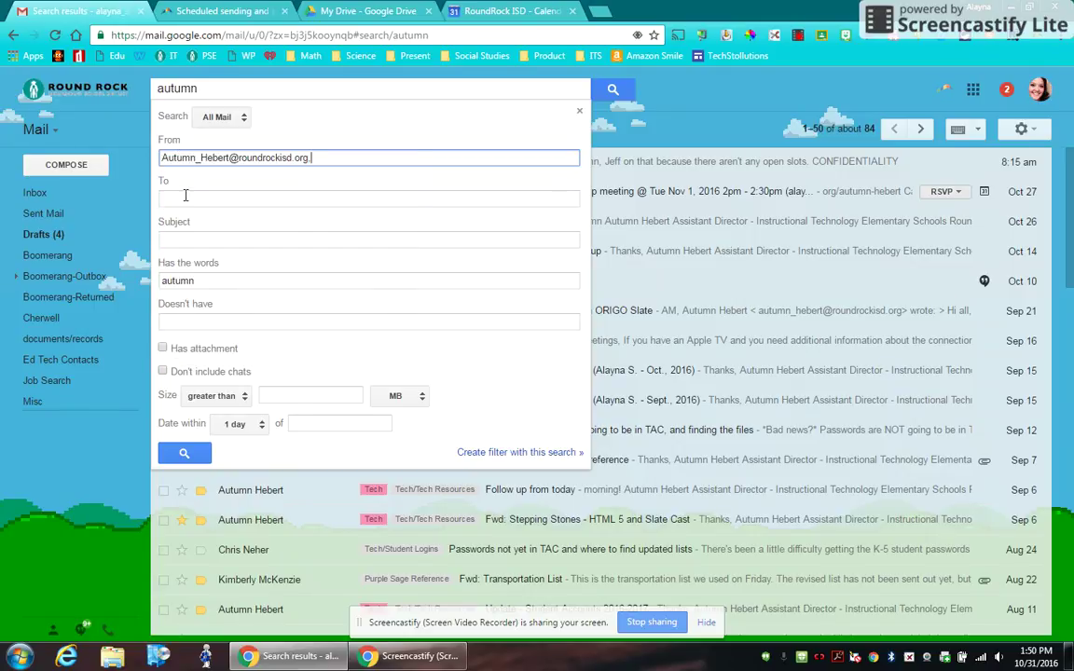
{"action": "double_click", "coordinate": [191, 281]}
{"action": "key", "text": "BackSpace"}
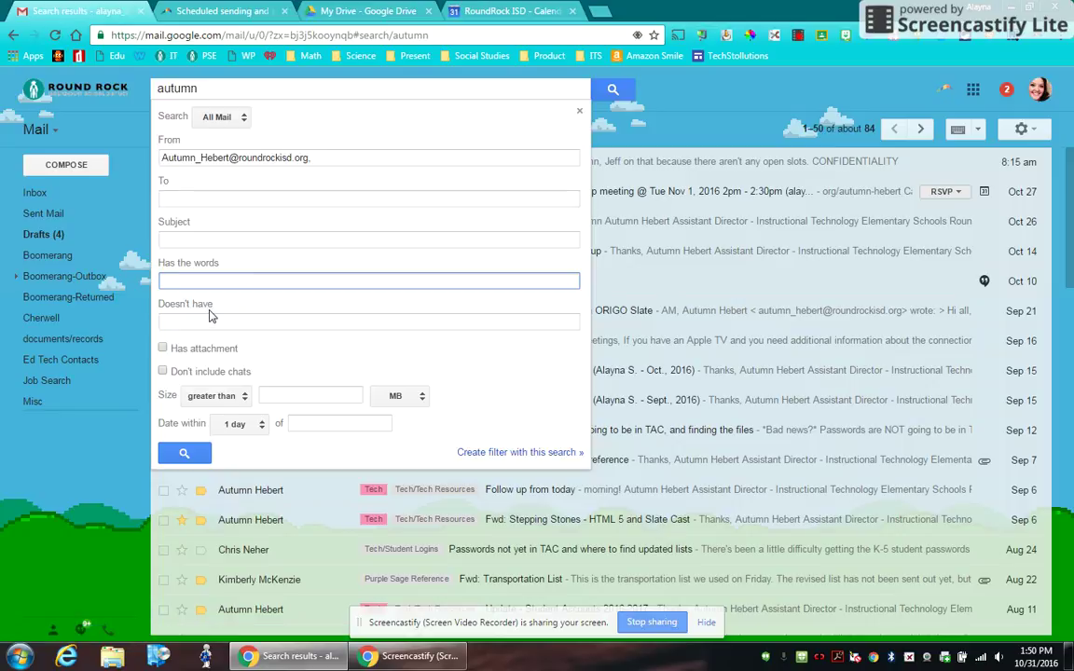
- Limit the advanced search to messages with attachments and run it
{"action": "left_click", "coordinate": [165, 350]}
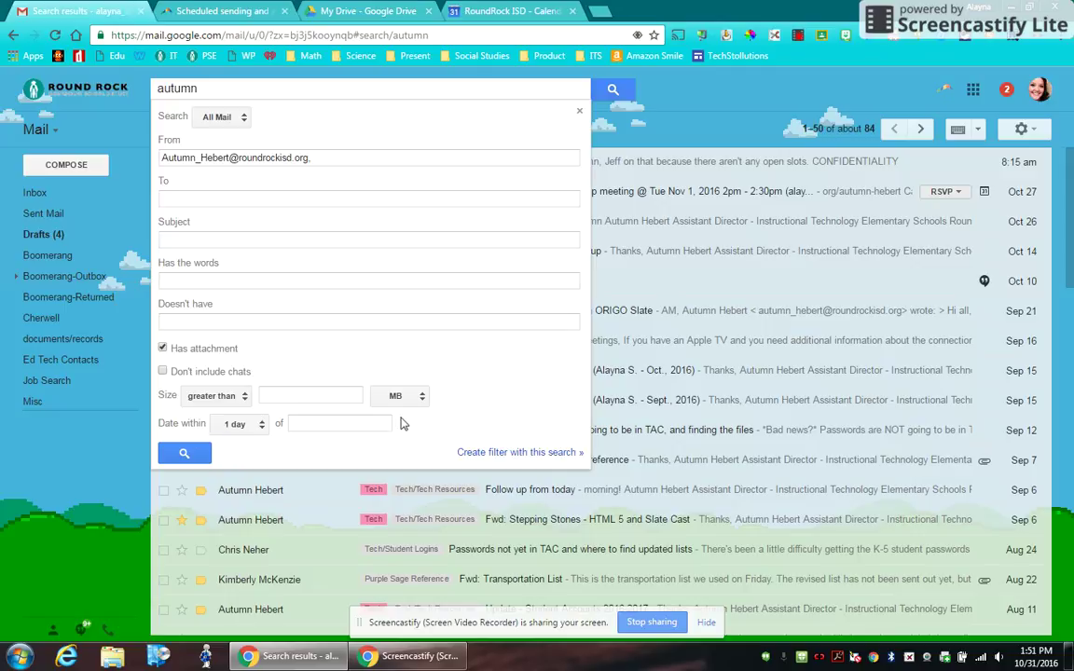
{"action": "left_click", "coordinate": [223, 156]}
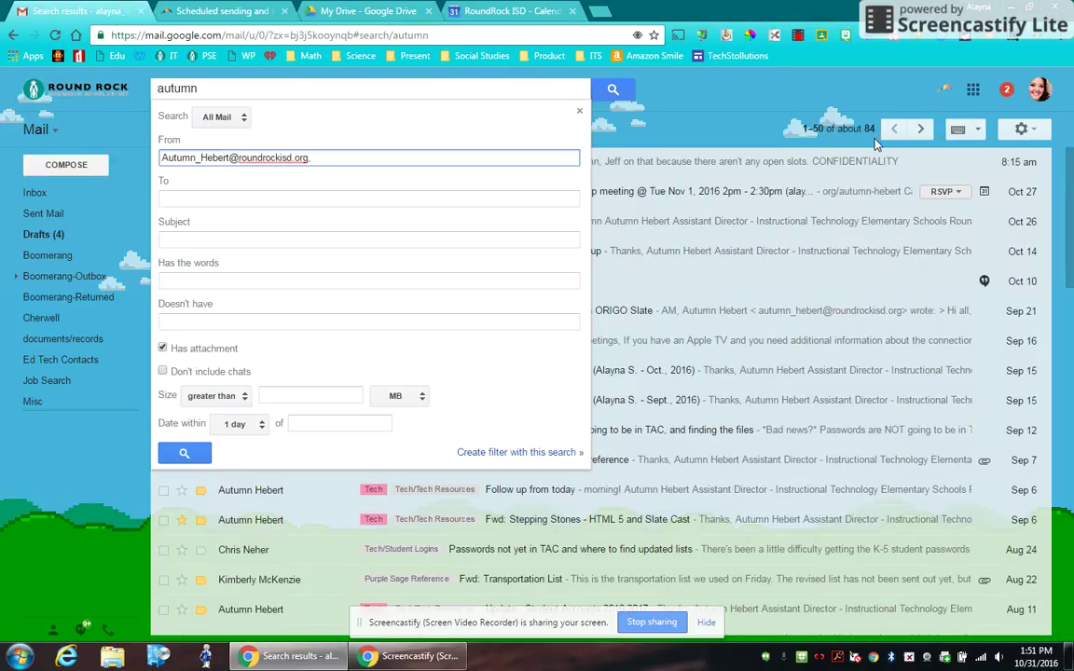
{"action": "mouse_move", "coordinate": [871, 137]}
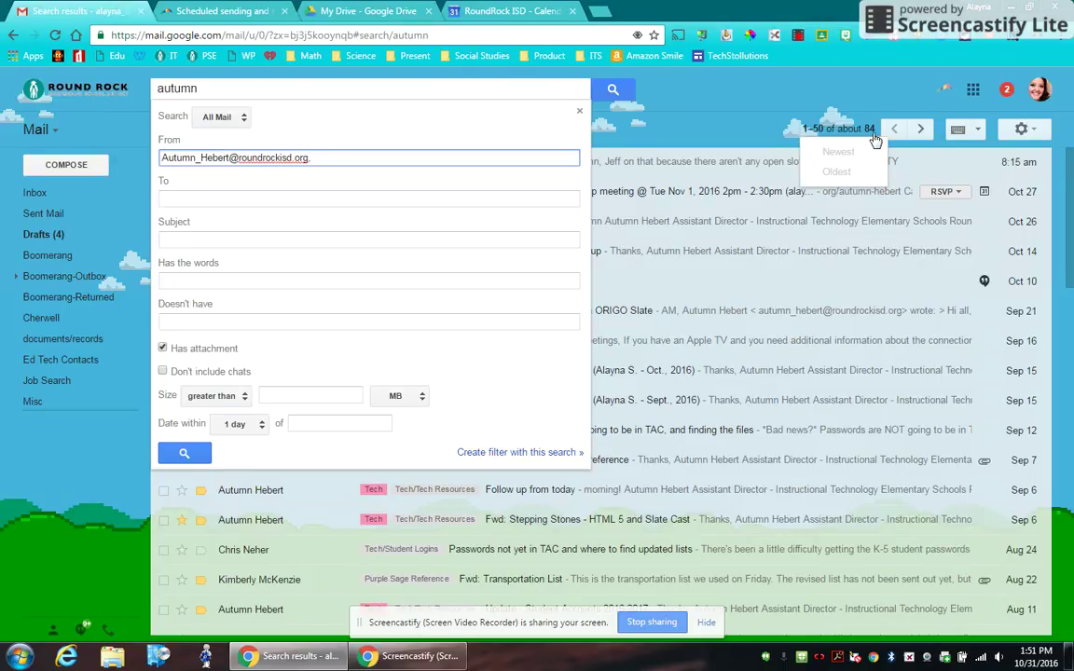
{"action": "left_click", "coordinate": [186, 454]}
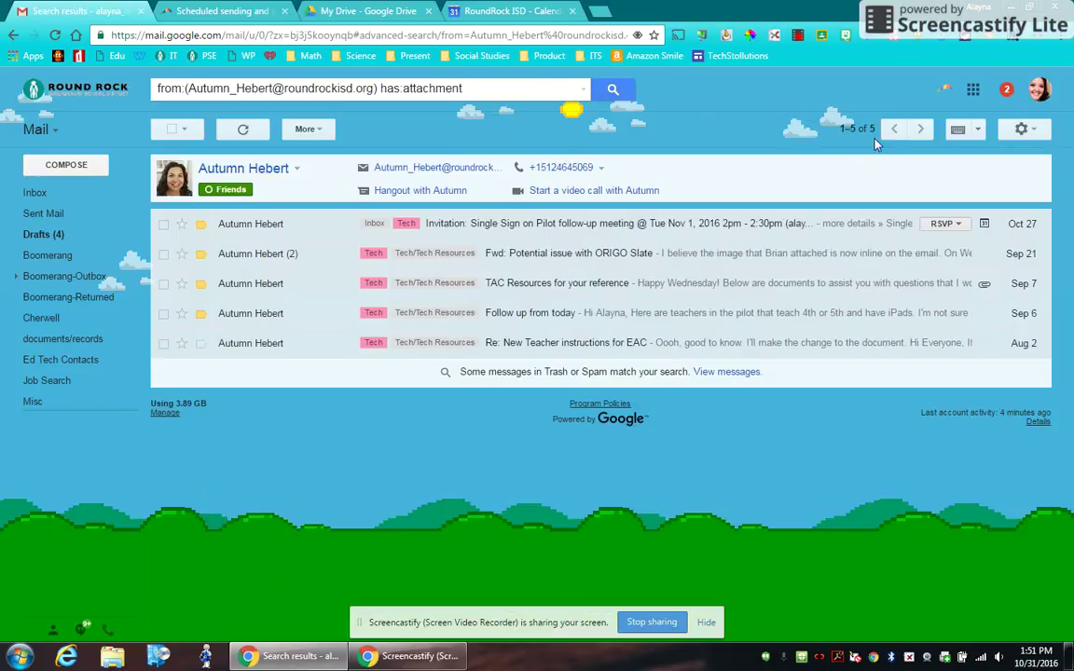
{"action": "mouse_move", "coordinate": [880, 140]}
- Clear the search query and return to the inbox
{"action": "left_click_drag", "start_coordinate": [461, 88], "coordinate": [374, 88]}
{"action": "key", "text": "ctrl+a"}
{"action": "key", "text": "BackSpace"}
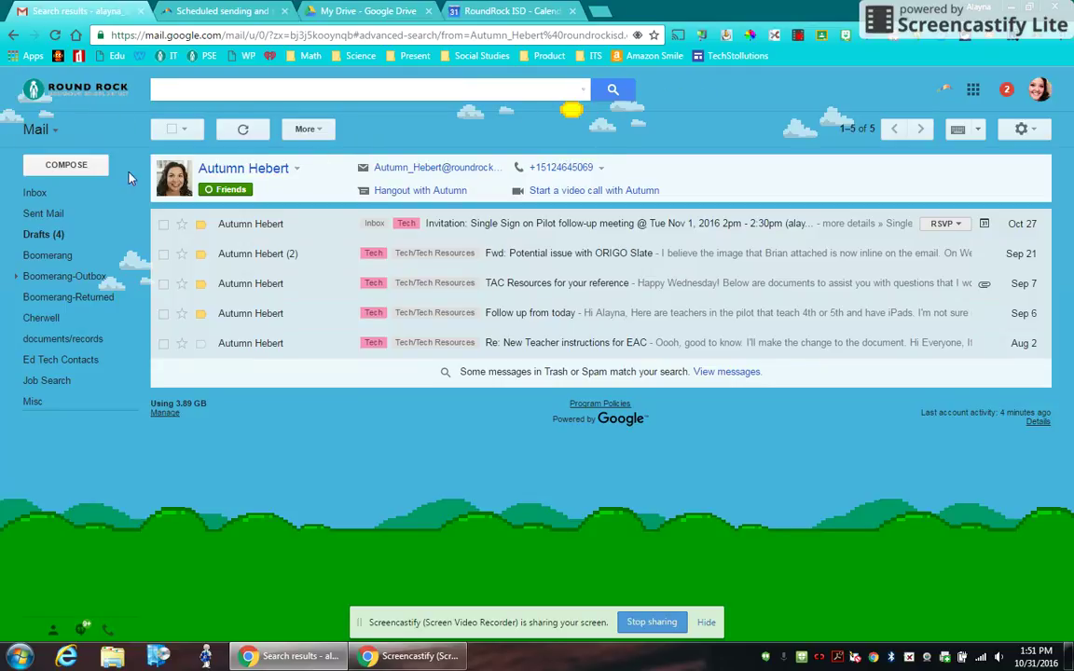
{"action": "left_click", "coordinate": [52, 194]}
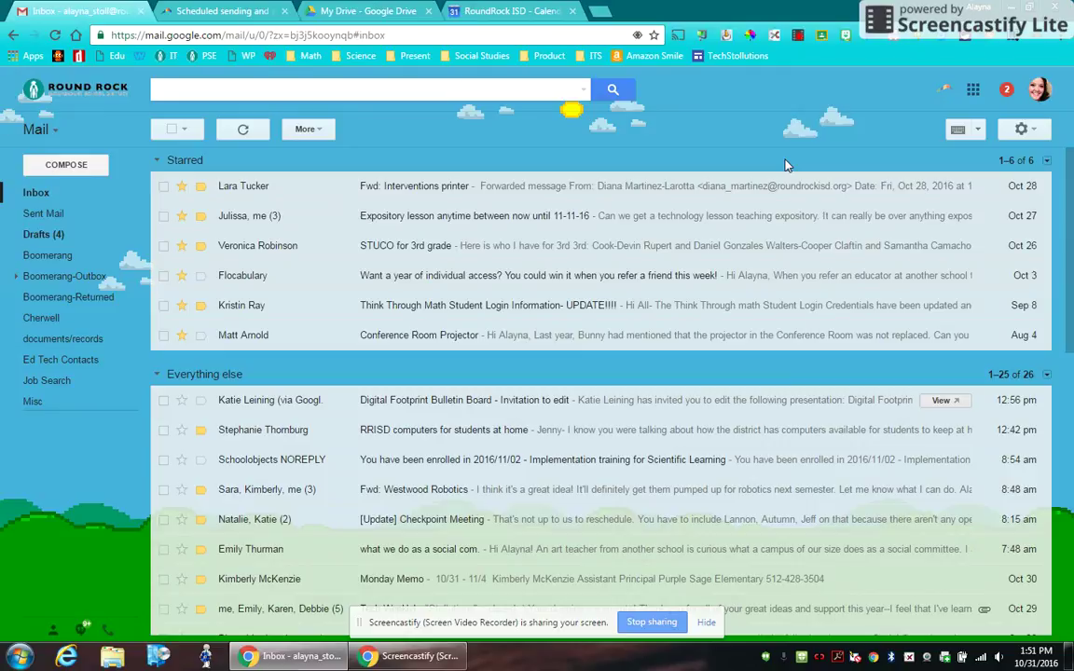
- Start a new message to the psestaff group with the subject "test"
{"action": "left_click", "coordinate": [56, 168]}
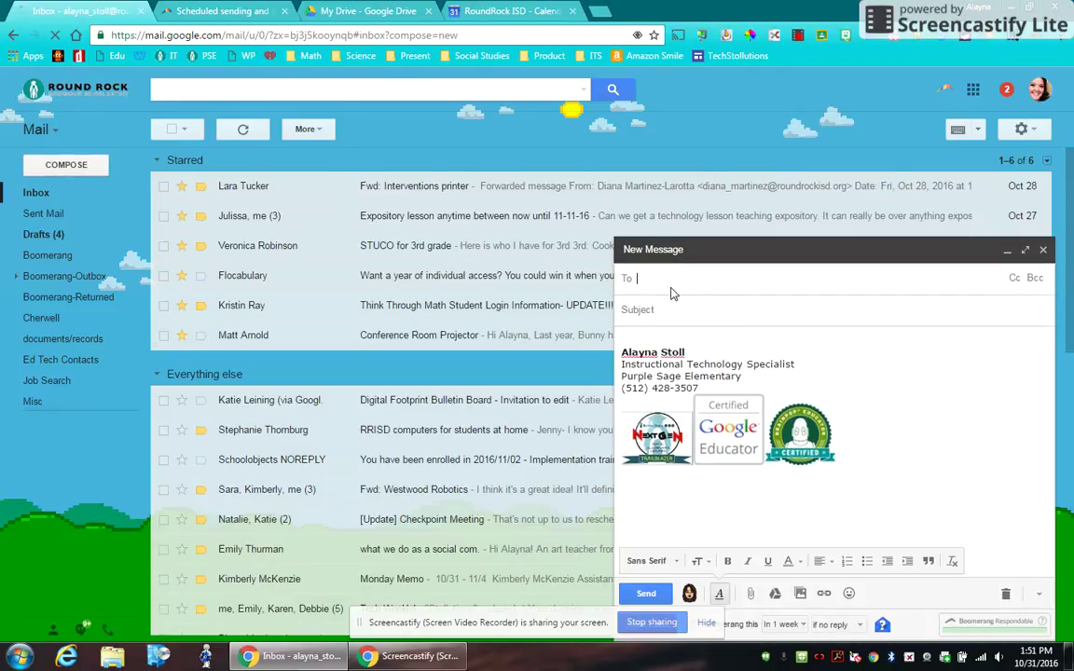
{"action": "type", "text": "psestaff"}
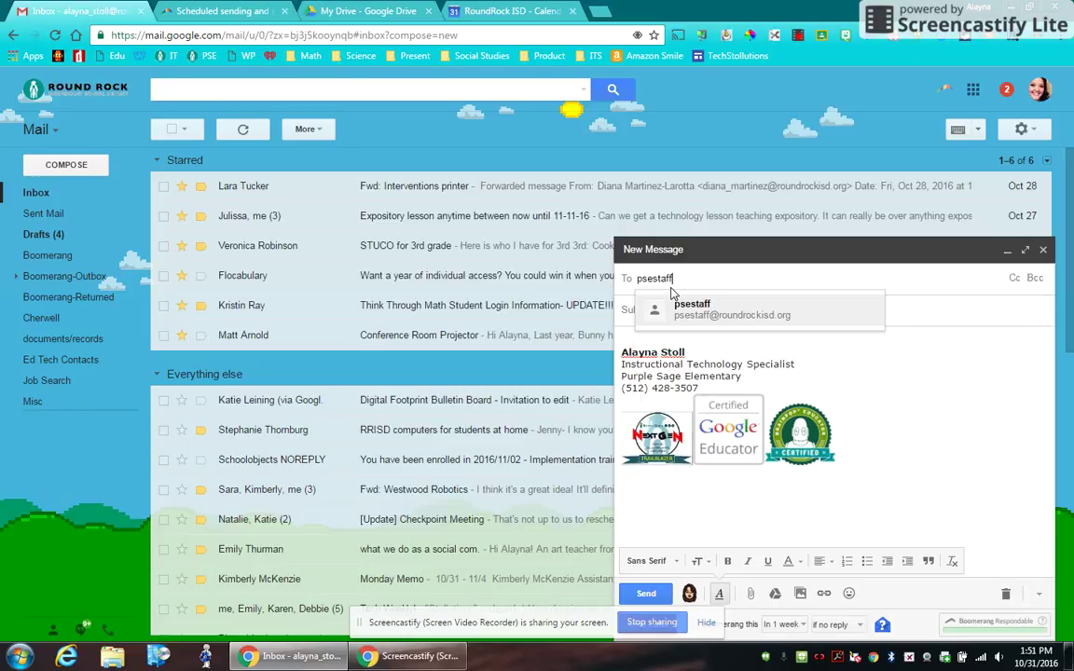
{"action": "key", "text": "Return"}
{"action": "type", "text": "test"}
{"action": "key", "text": "Tab"}
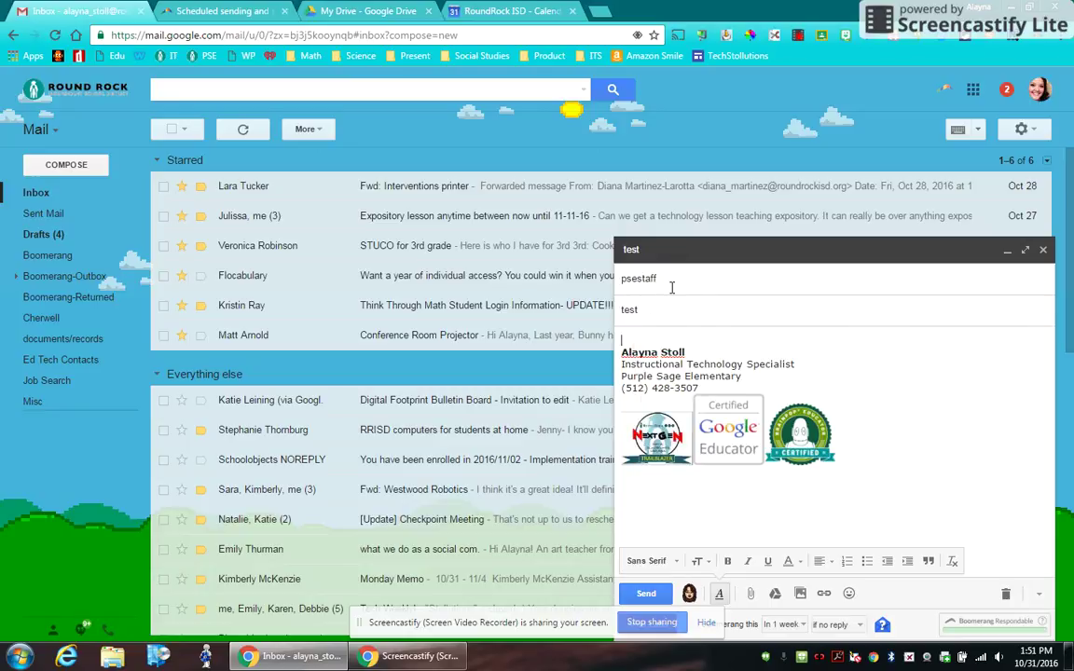
- Write "test" and "Check out this attachmnet." on separate lines above the signature, followed by a blank line
{"action": "type", "text": "test"}
{"action": "key", "text": "Return"}
{"action": "type", "text": "Che"}
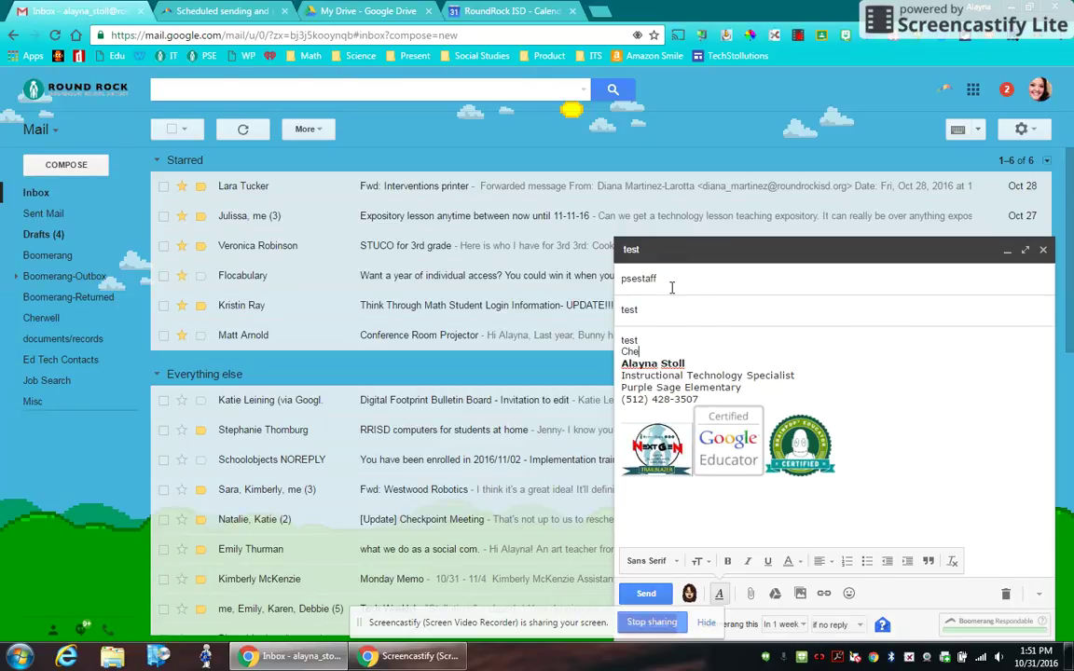
{"action": "type", "text": "ck out this attachmnet."}
{"action": "key", "text": "Return"}
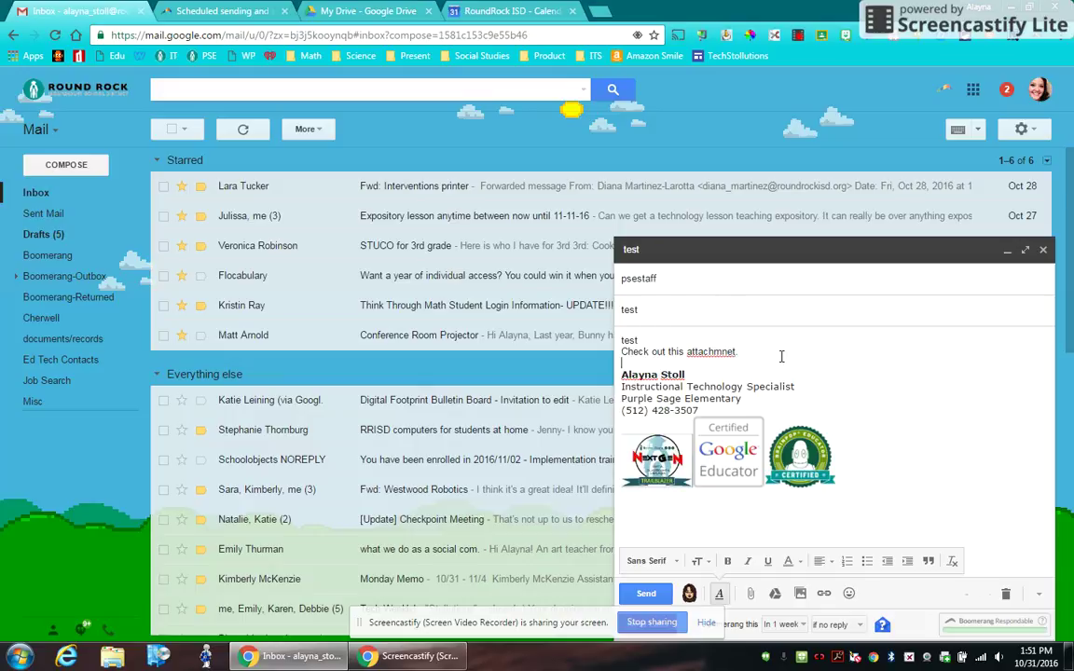
{"action": "key", "text": "Return"}
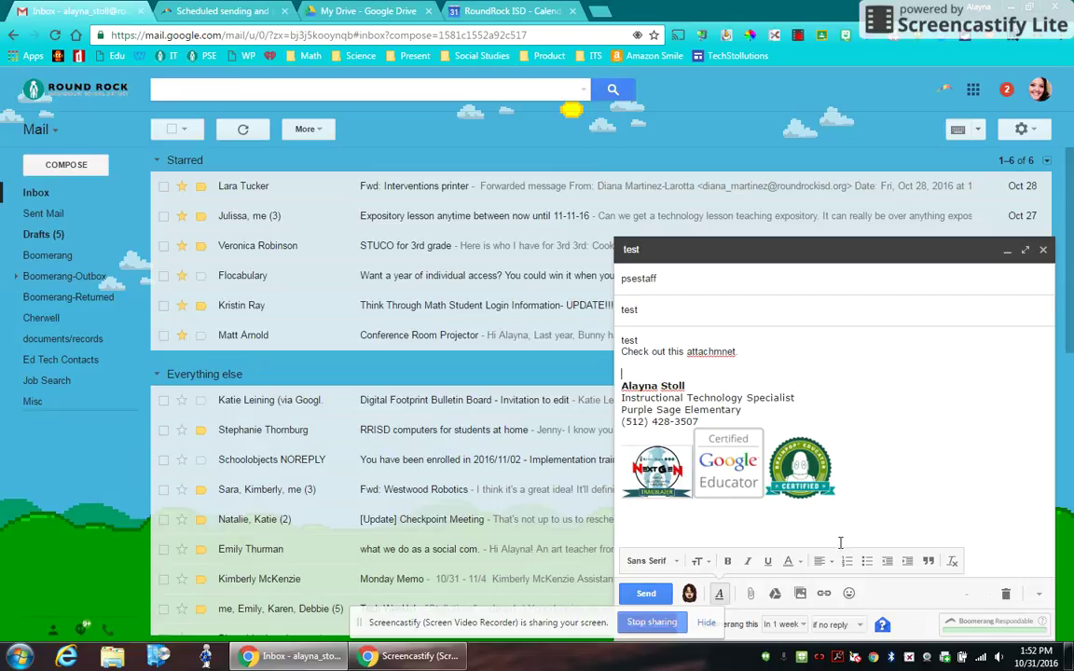
- Minimize the draft, enable Undo Send with a 30-second cancellation period in the general mail settings, and save the changes
{"action": "left_click", "coordinate": [1027, 131]}
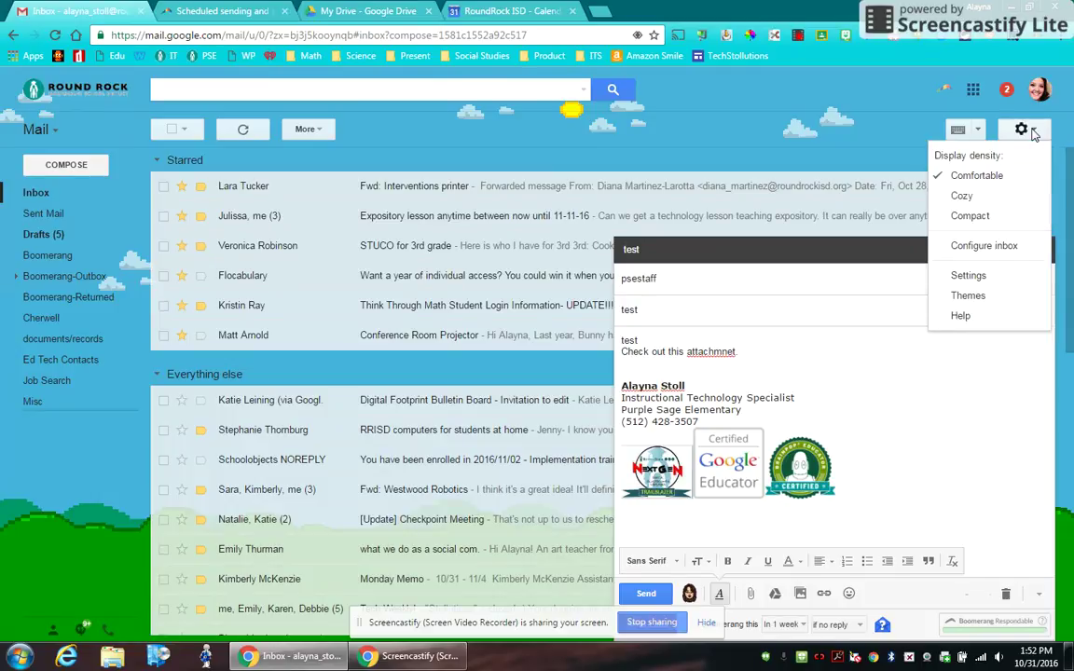
{"action": "left_click", "coordinate": [979, 277]}
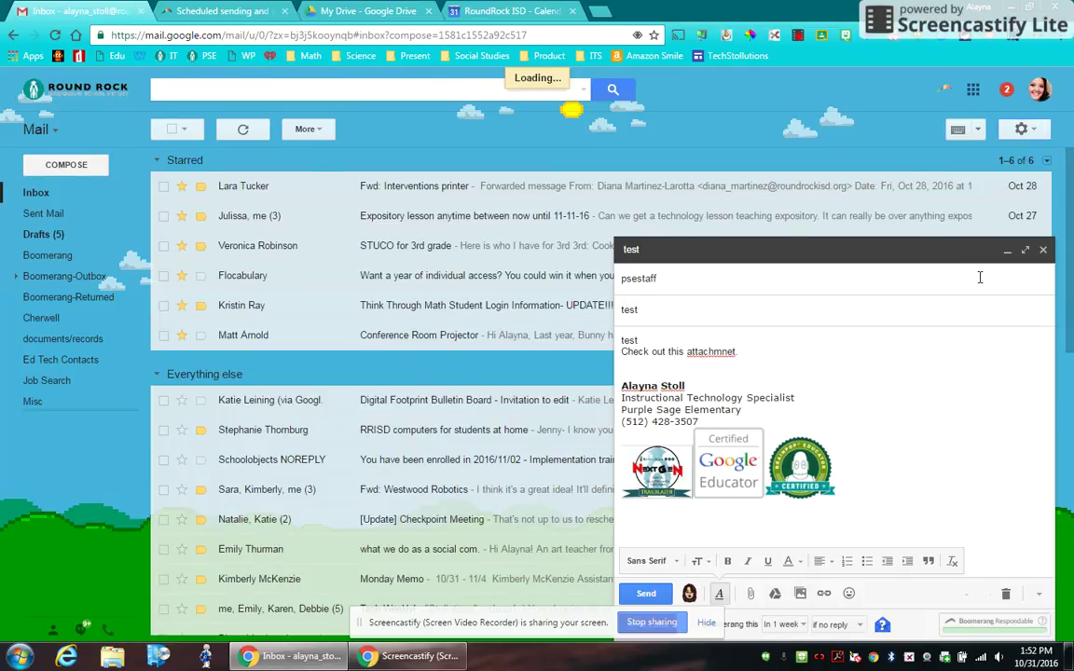
{"action": "left_click", "coordinate": [1000, 252]}
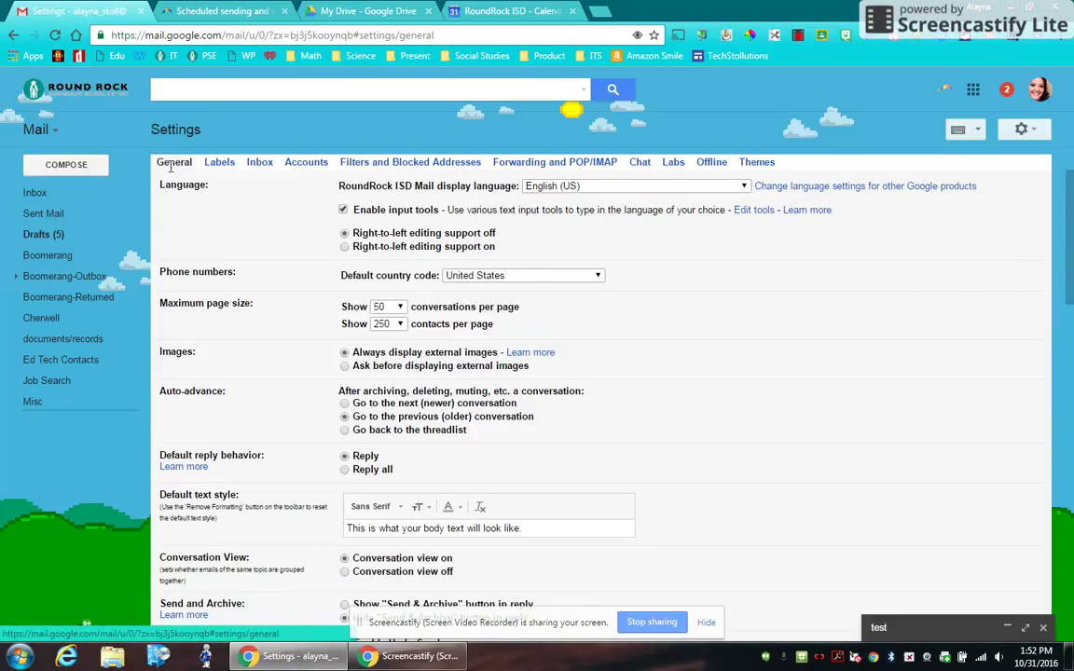
{"action": "scroll", "coordinate": [332, 396], "scroll_direction": "down", "scroll_amount": 2}
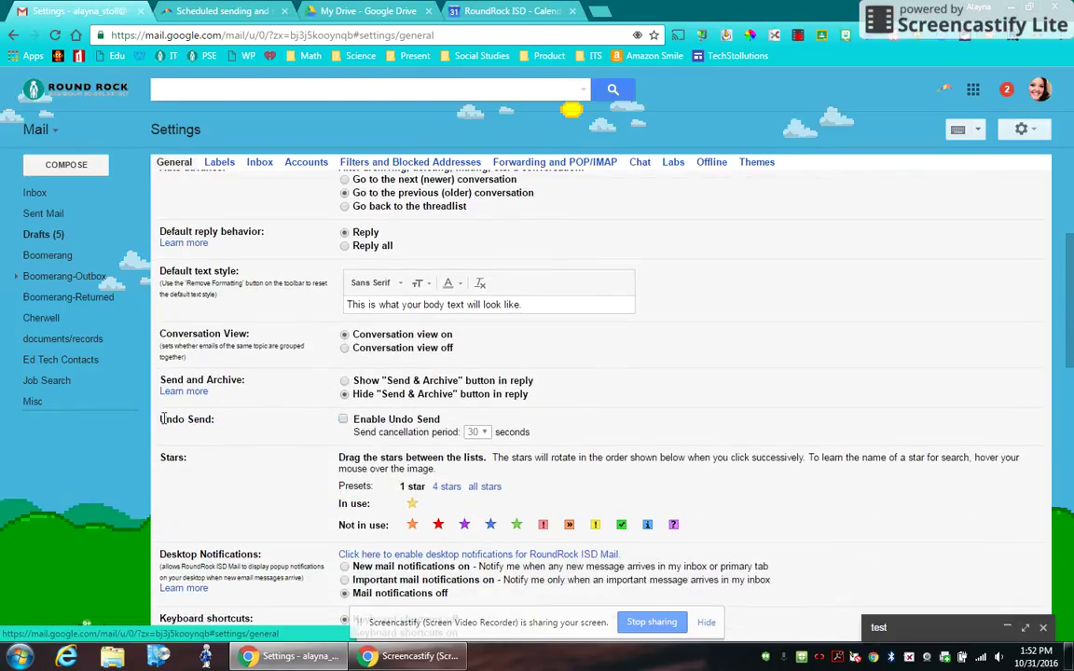
{"action": "left_click", "coordinate": [343, 419]}
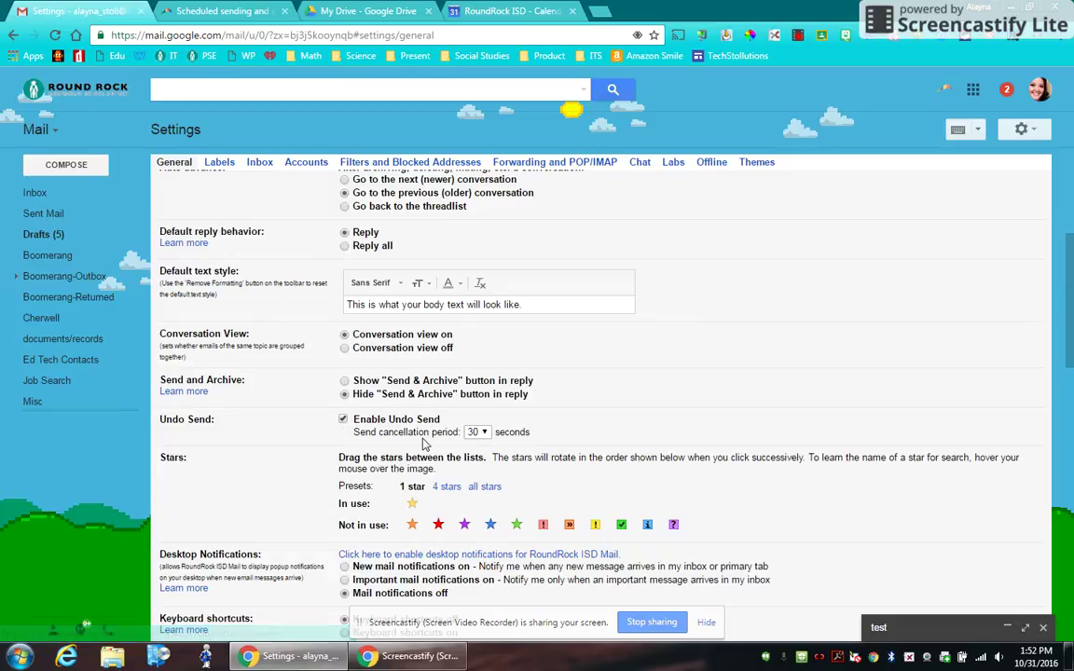
{"action": "left_click", "coordinate": [481, 432]}
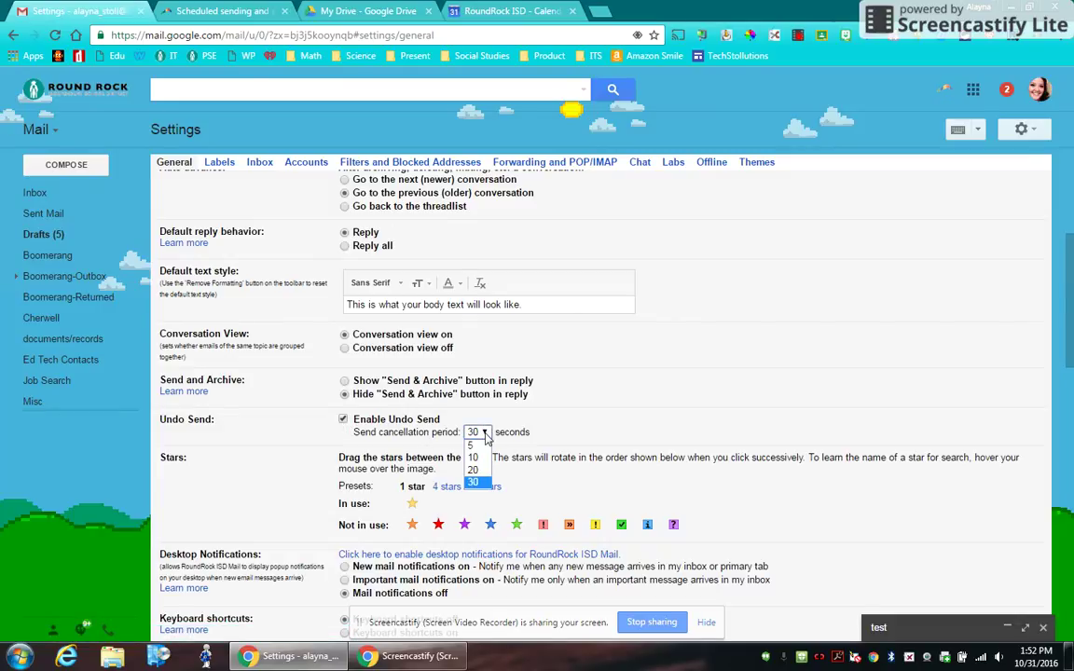
{"action": "left_click", "coordinate": [475, 481]}
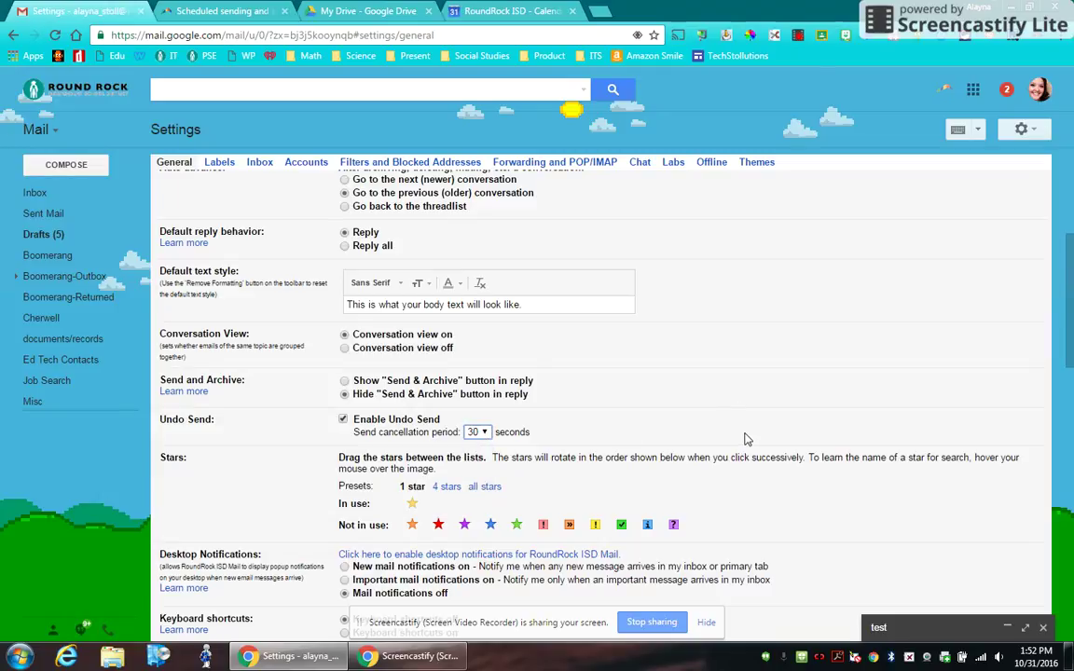
{"action": "scroll", "coordinate": [746, 439], "scroll_direction": "down", "scroll_amount": 10}
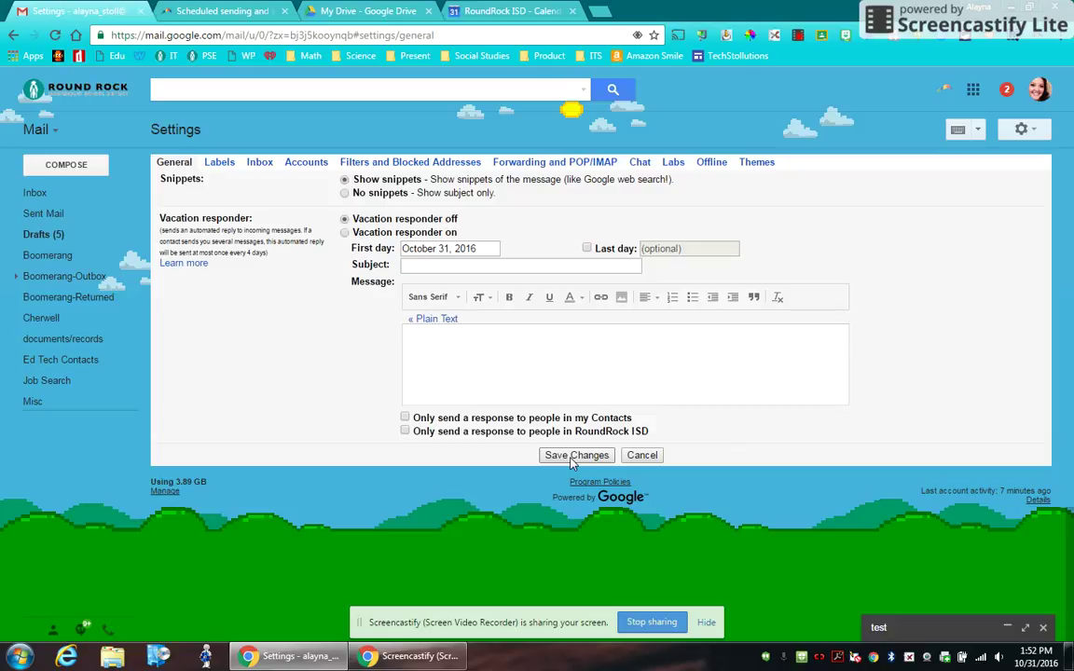
{"action": "left_click", "coordinate": [575, 454]}
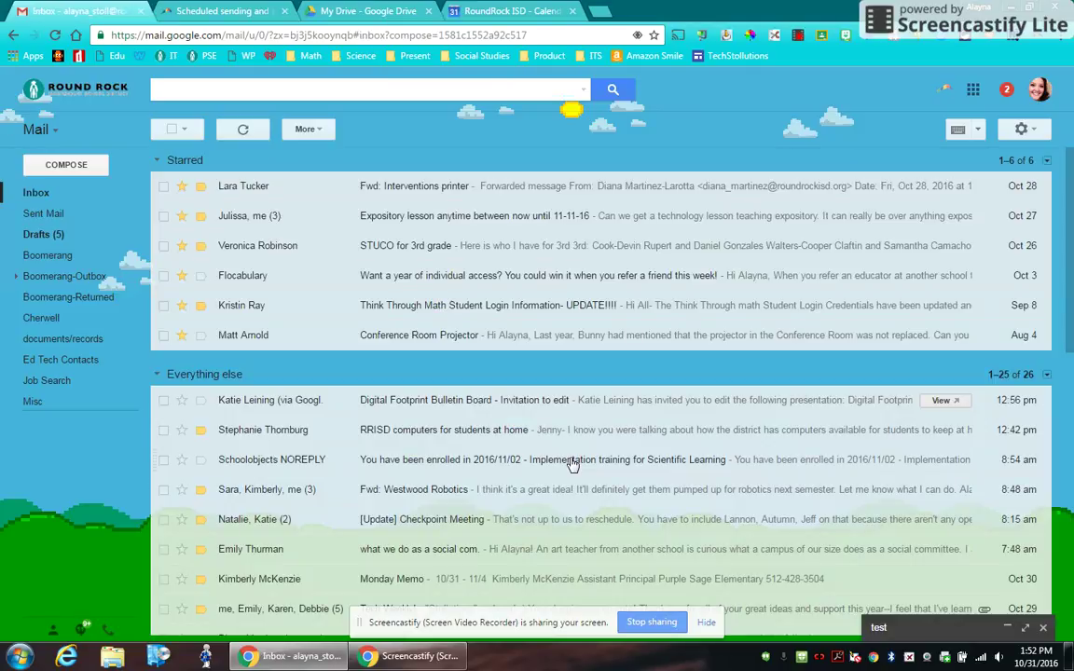
- Reopen the minimized test draft, send it, and undo the sending
{"action": "left_click", "coordinate": [879, 627]}
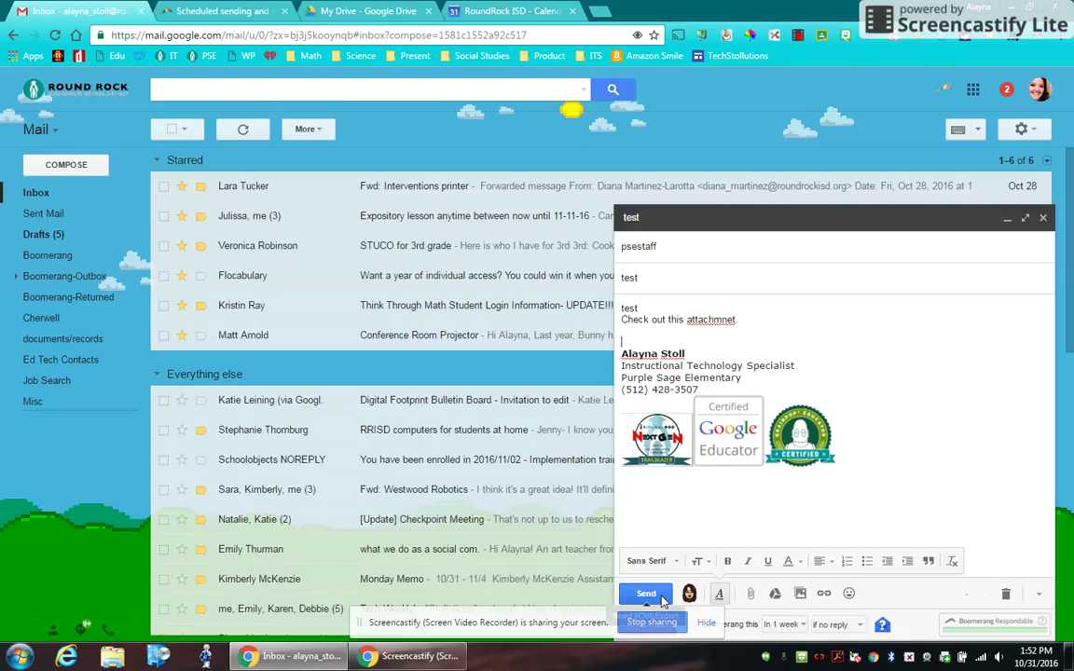
{"action": "left_click", "coordinate": [646, 594]}
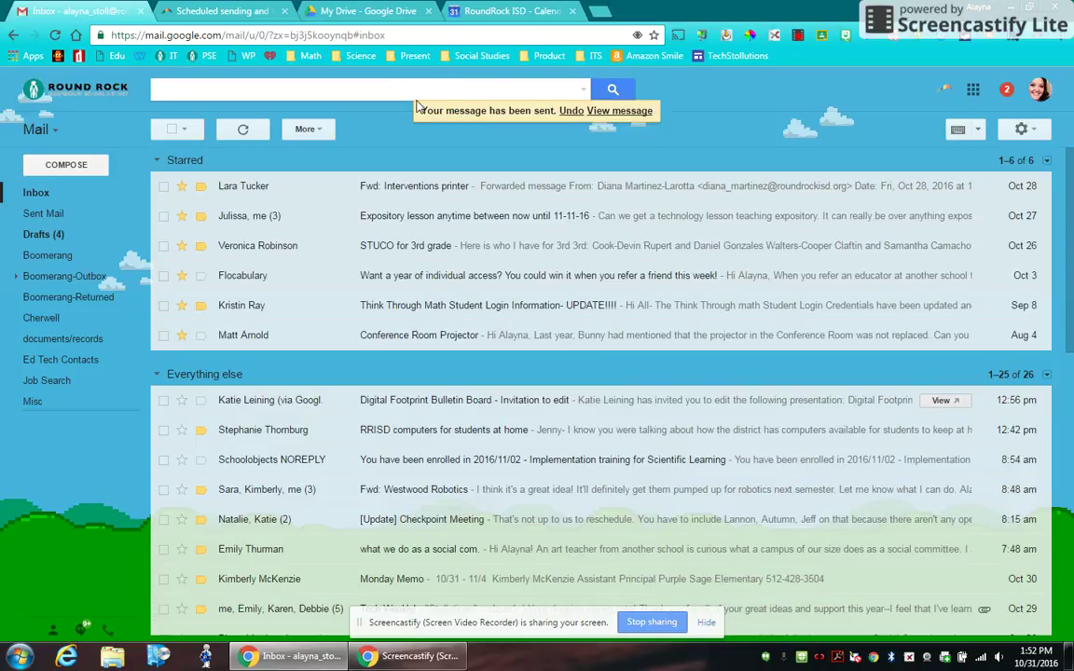
{"action": "left_click", "coordinate": [571, 111]}
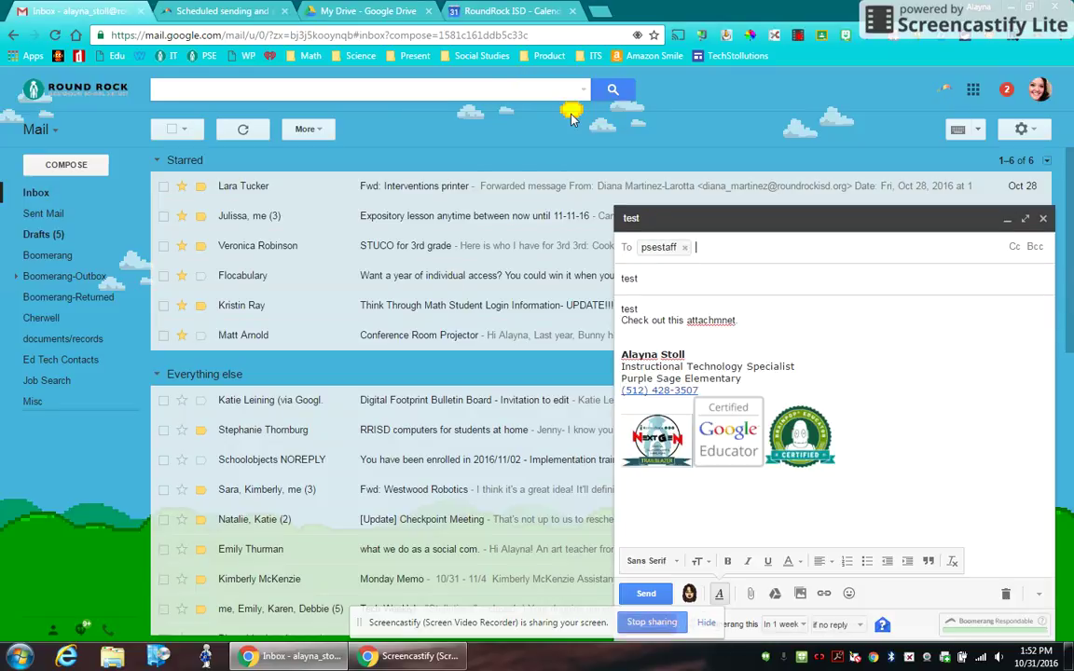
- Correct the misspelled last word of the second body line to "attachment"
{"action": "left_click", "coordinate": [733, 320]}
{"action": "key", "text": "BackSpace"}
{"action": "key", "text": "BackSpace"}
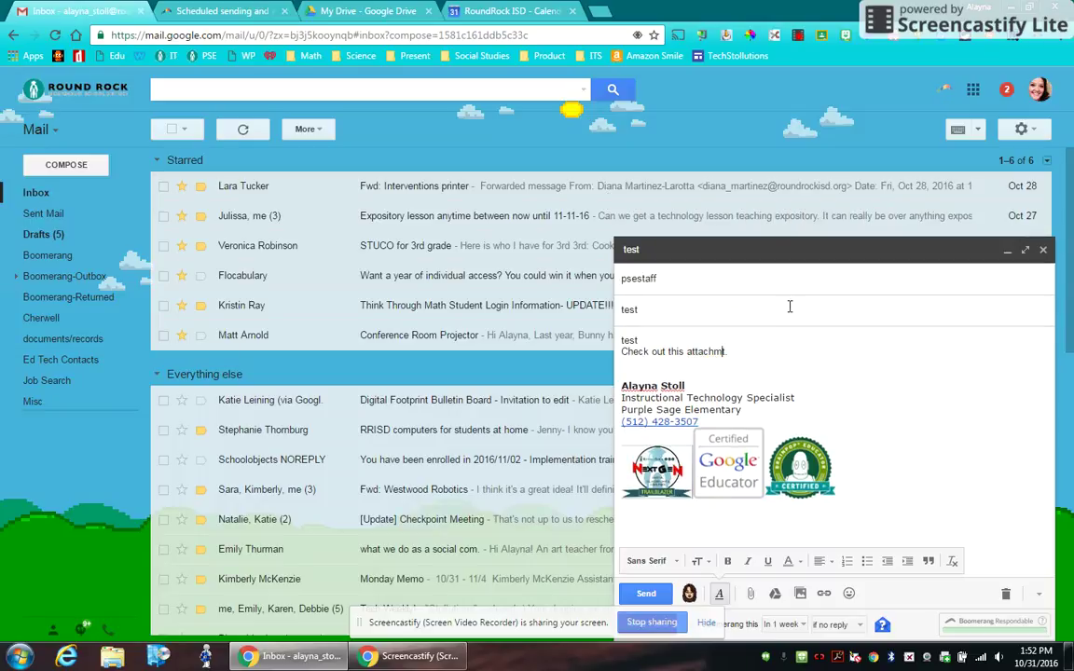
{"action": "type", "text": "ent."}
- Delete the "test" line from the message body and check the options for inserting a file from Google Drive
{"action": "key", "text": "shift+Home"}
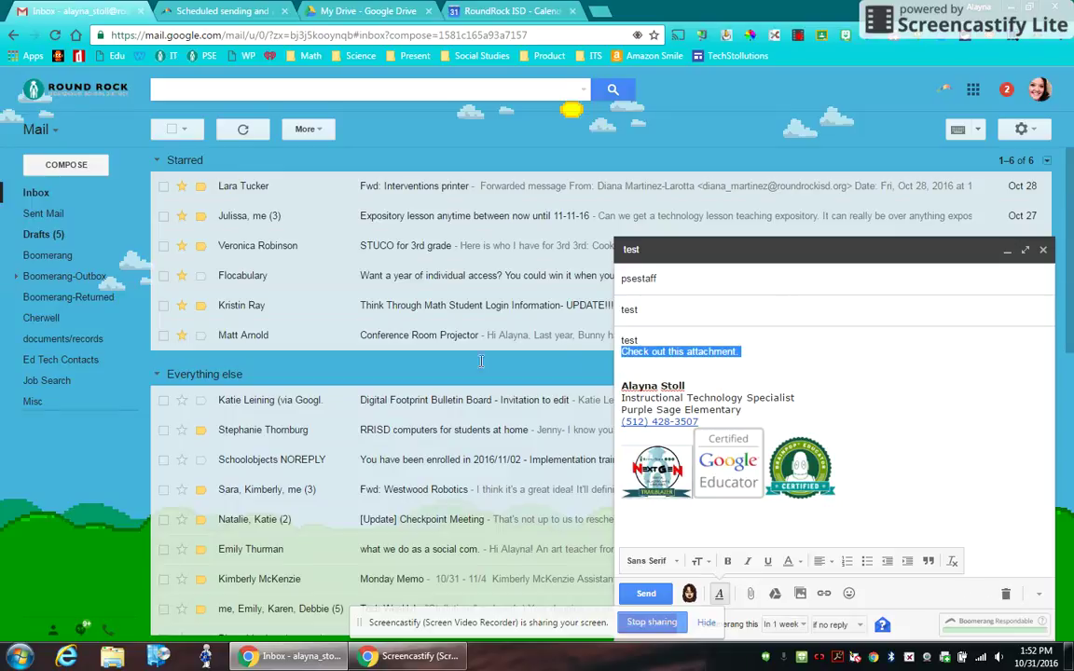
{"action": "left_click_drag", "start_coordinate": [652, 351], "coordinate": [616, 340]}
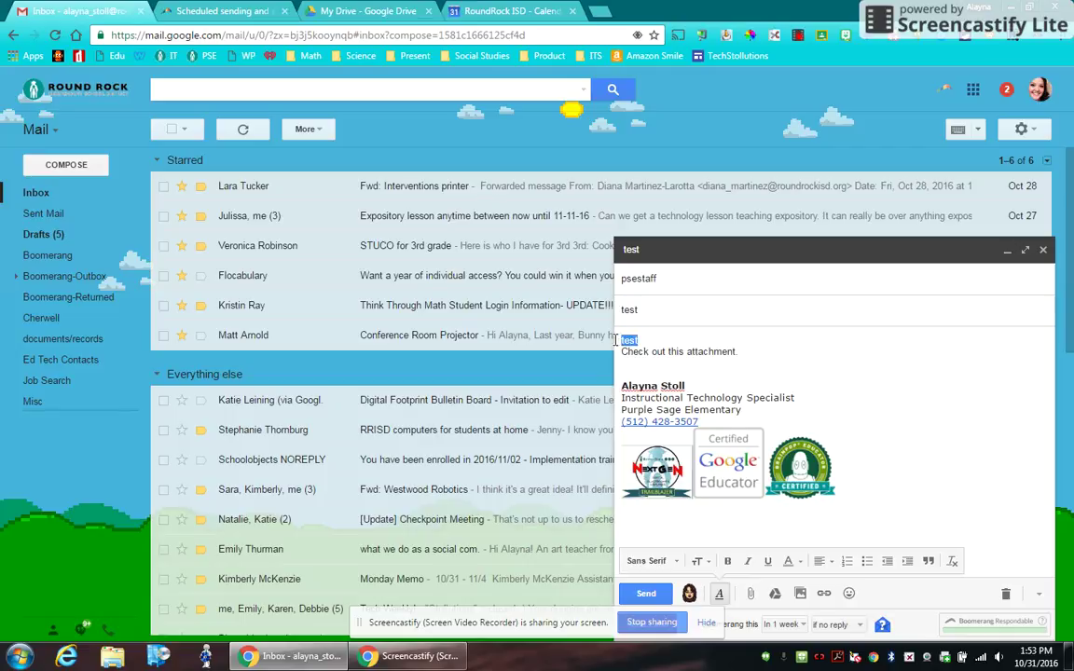
{"action": "key", "text": "Delete"}
{"action": "key", "text": "Delete"}
{"action": "left_click", "coordinate": [775, 593]}
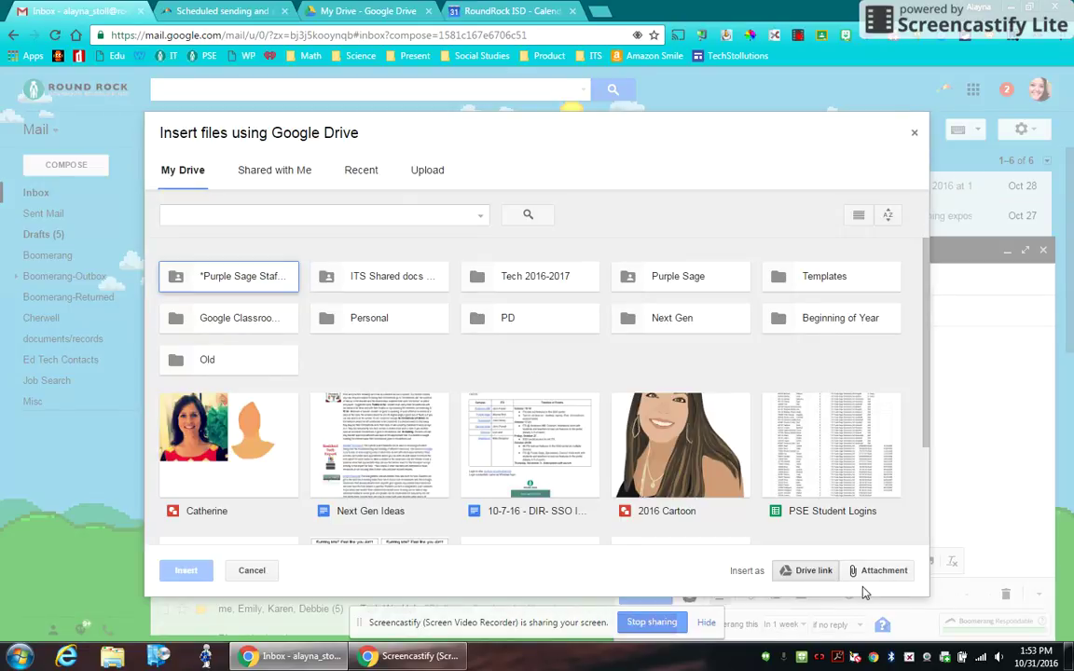
{"action": "left_click", "coordinate": [914, 132]}
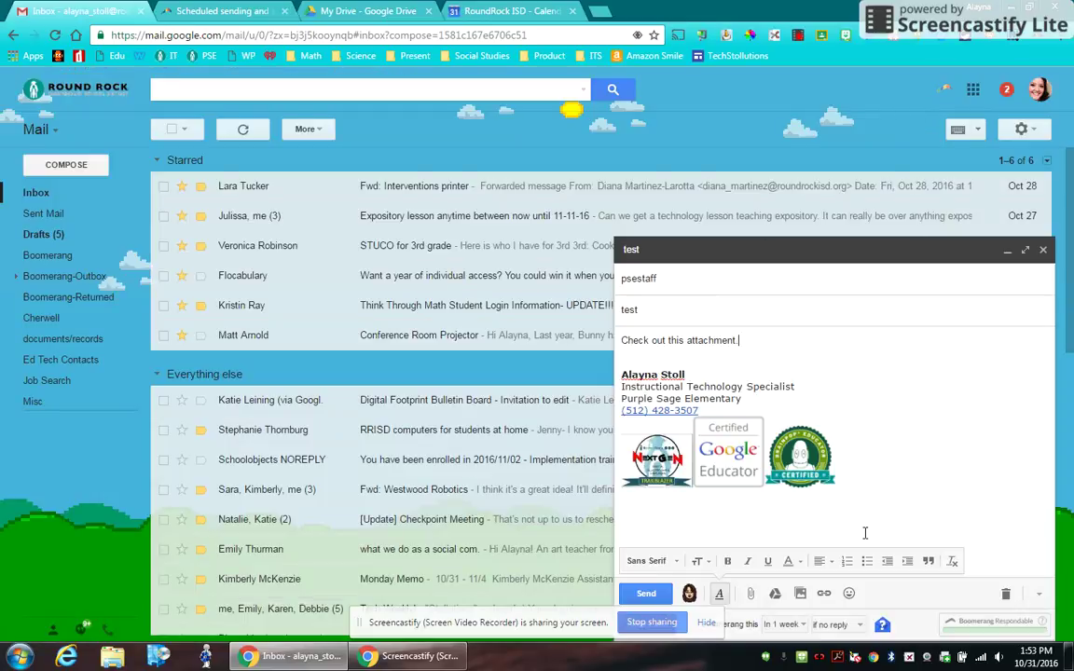
- Send the corrected message and undo the sending
{"action": "left_click", "coordinate": [646, 594]}
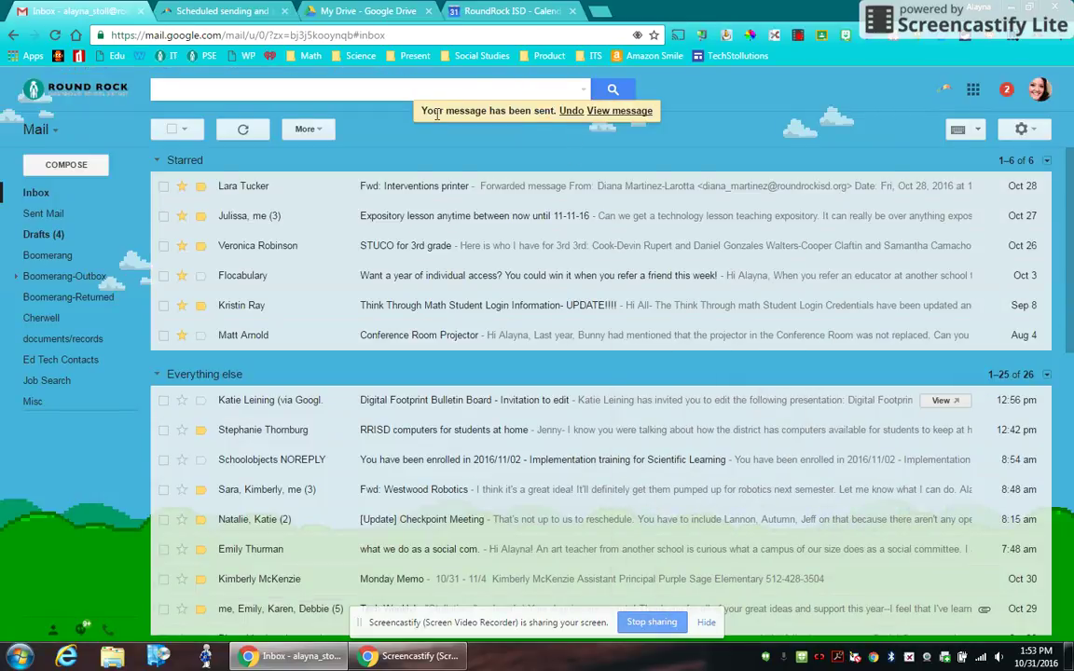
{"action": "left_click", "coordinate": [570, 111]}
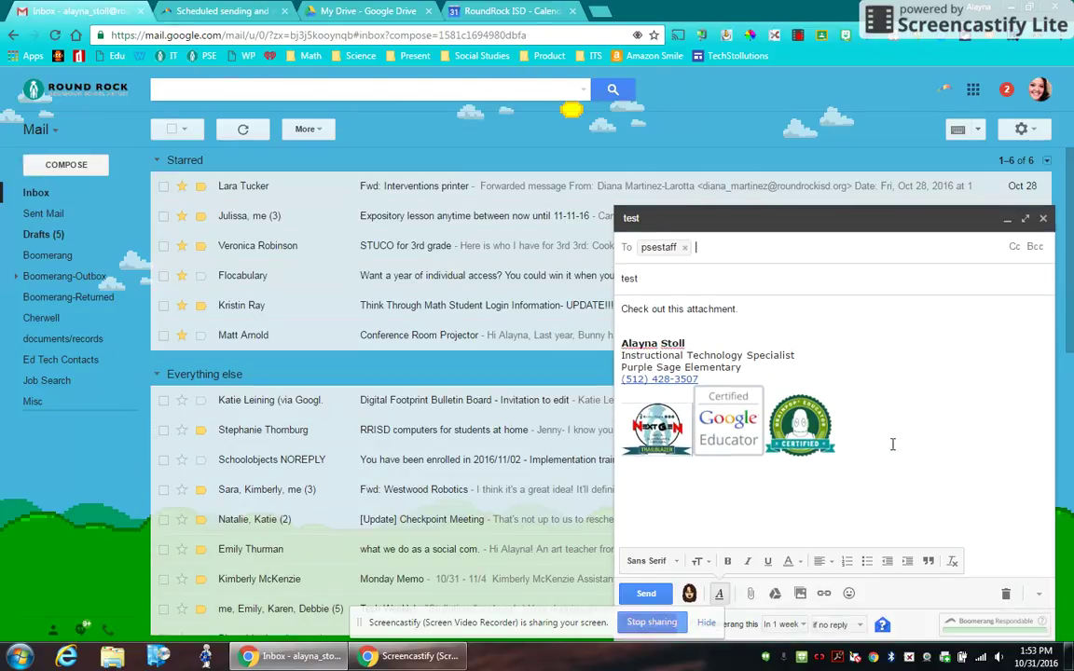
- Clear the recalled draft's body line and its subject, and minimize the draft
{"action": "left_click_drag", "start_coordinate": [743, 309], "coordinate": [438, 289]}
{"action": "key", "text": "BackSpace"}
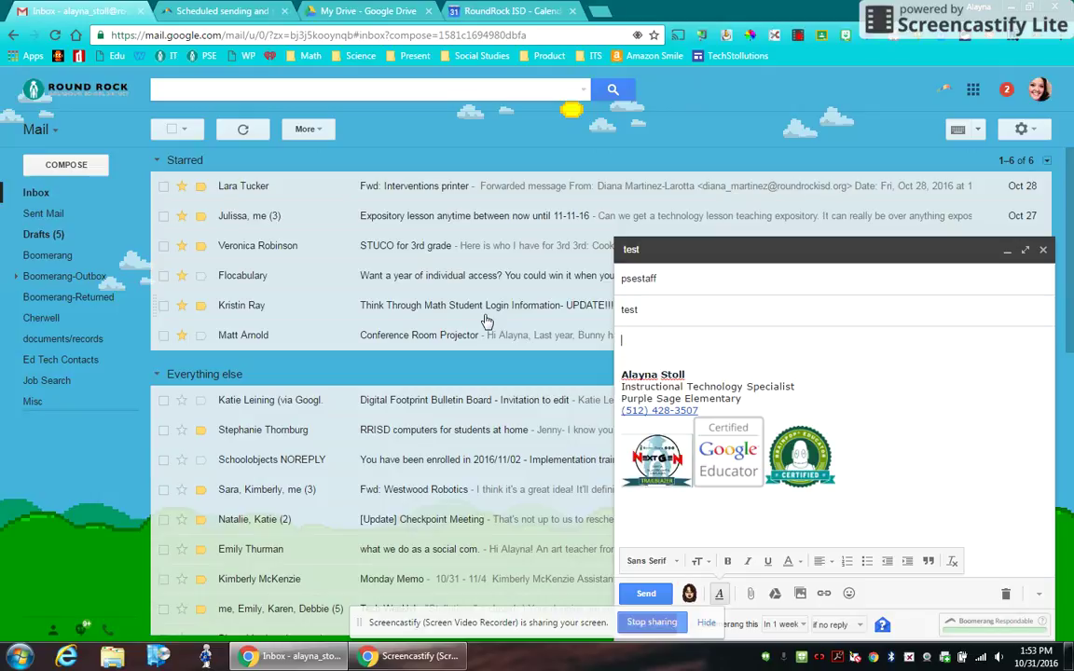
{"action": "left_click_drag", "start_coordinate": [654, 313], "coordinate": [600, 322]}
{"action": "key", "text": "BackSpace"}
{"action": "left_click", "coordinate": [1007, 249]}
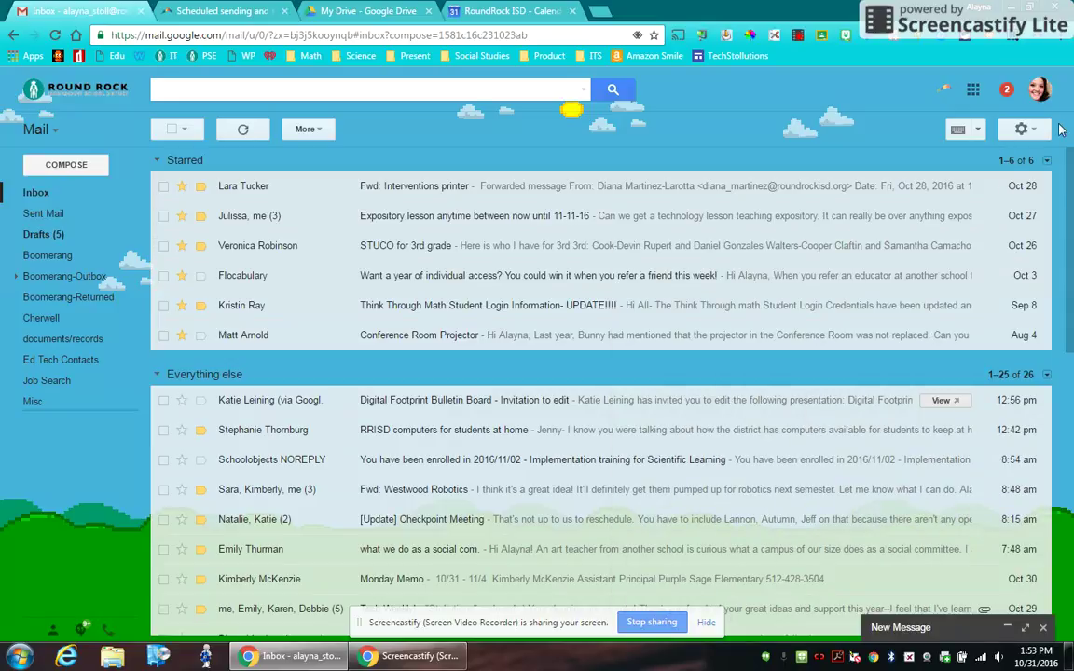
- Open the Labs section of the mail settings and go to the available labs
{"action": "left_click", "coordinate": [1039, 135]}
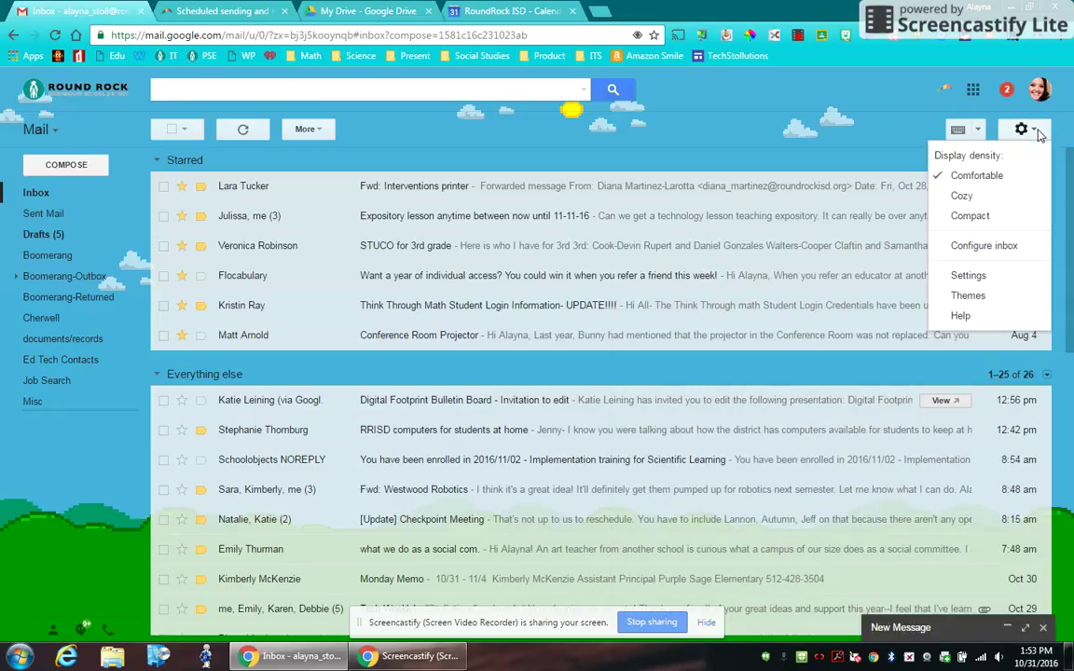
{"action": "left_click", "coordinate": [966, 275]}
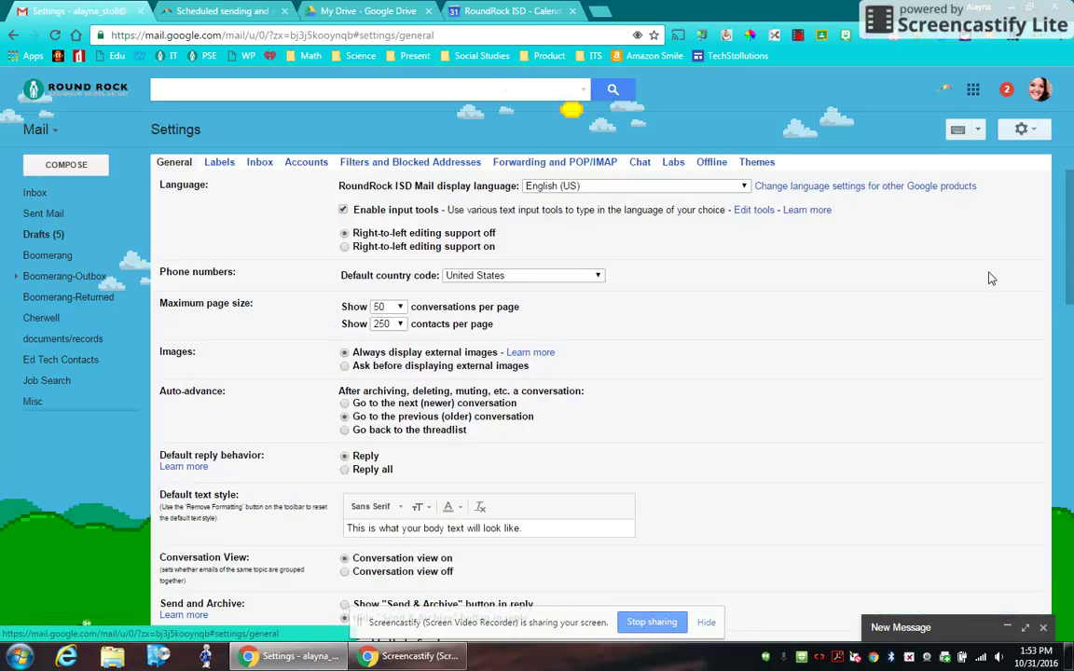
{"action": "left_click", "coordinate": [674, 163]}
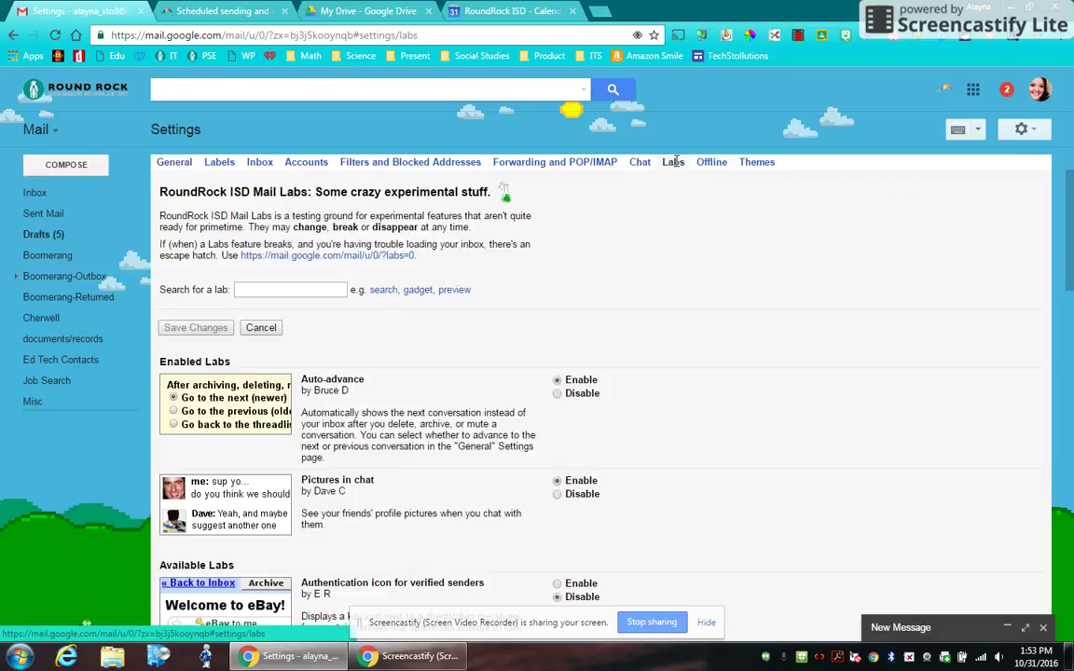
{"action": "scroll", "coordinate": [680, 392], "scroll_direction": "down", "scroll_amount": 3}
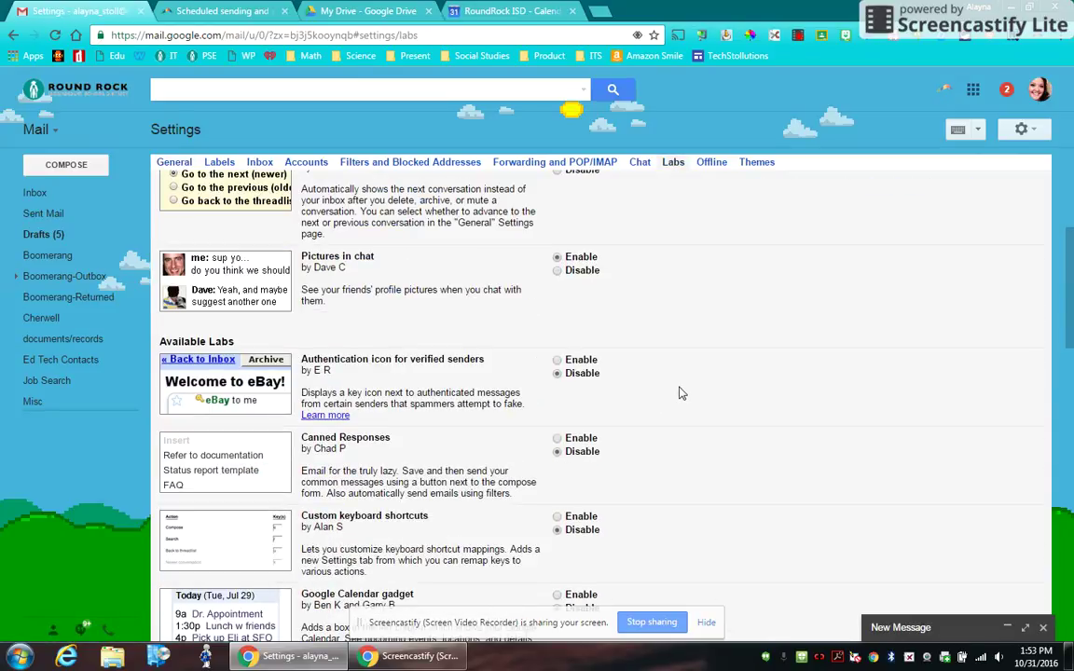
- Look at the open Google Calendar and Google Drive pages, and return to the Labs settings
{"action": "left_click", "coordinate": [529, 12]}
{"action": "left_click", "coordinate": [320, 12]}
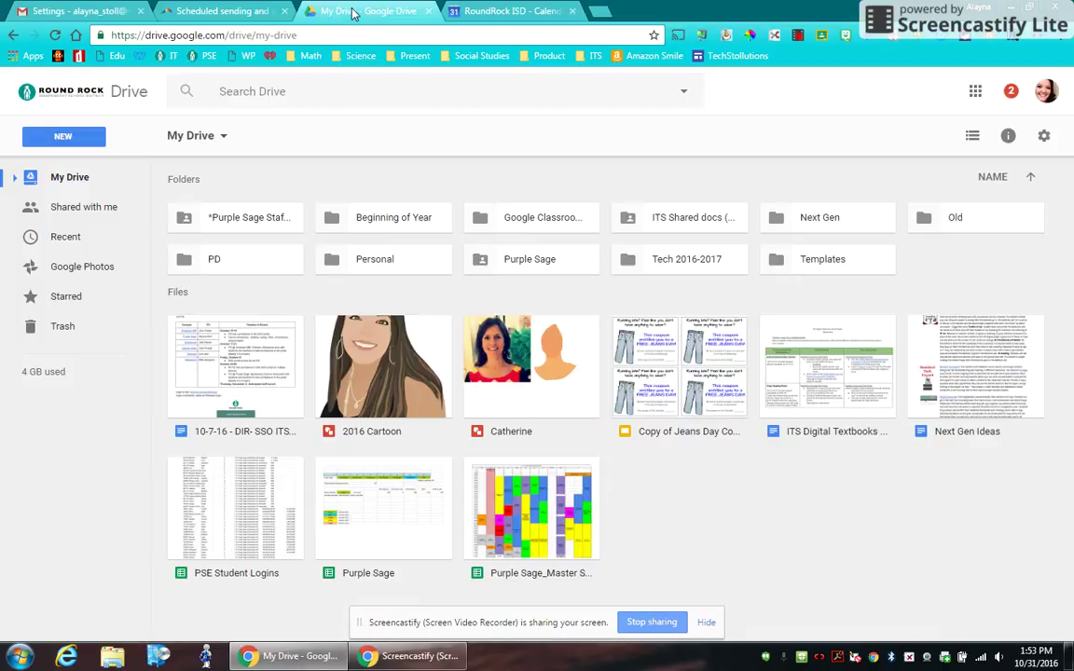
{"action": "left_click", "coordinate": [119, 8]}
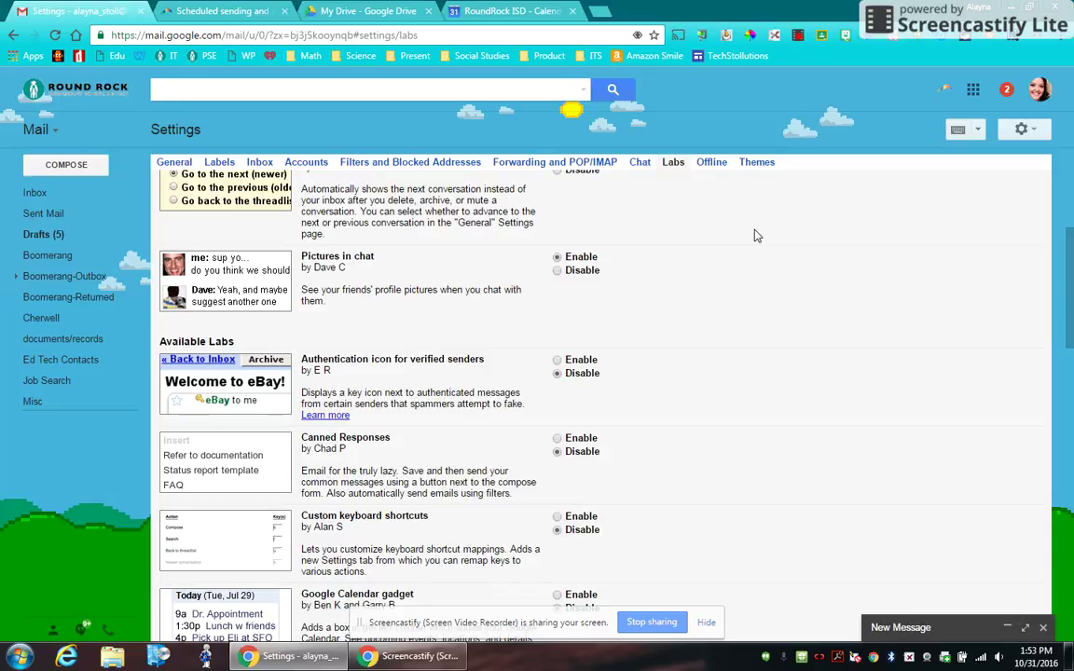
- Enable the Google Calendar gadget and Right-side chat labs, and save the changes
{"action": "scroll", "coordinate": [681, 334], "scroll_direction": "down", "scroll_amount": 3}
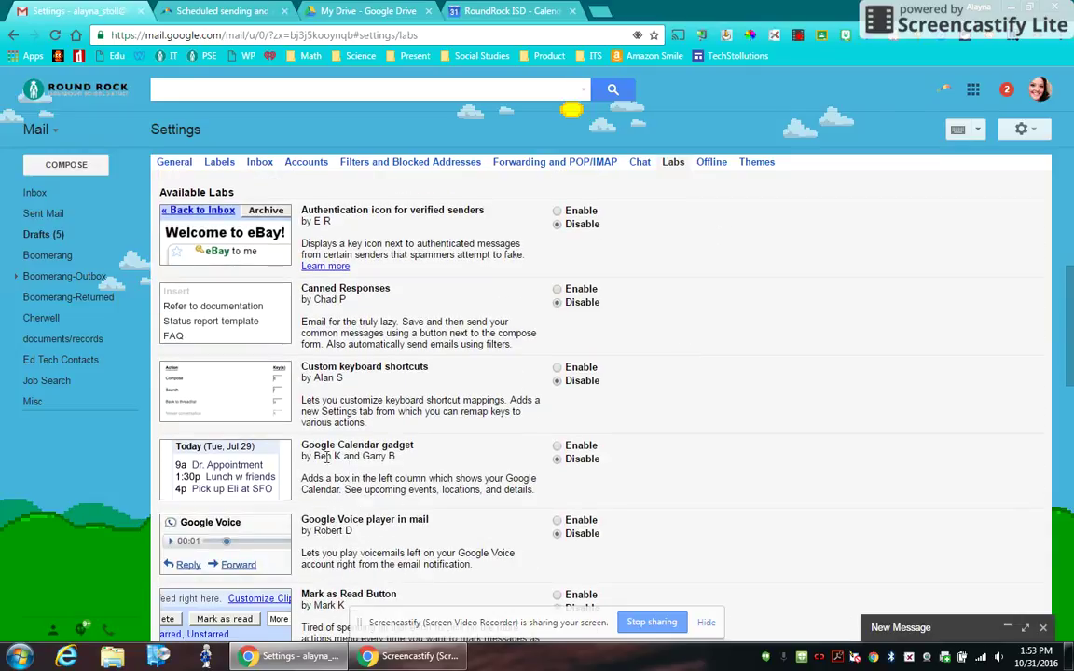
{"action": "left_click", "coordinate": [558, 446]}
{"action": "scroll", "coordinate": [657, 426], "scroll_direction": "down", "scroll_amount": 4}
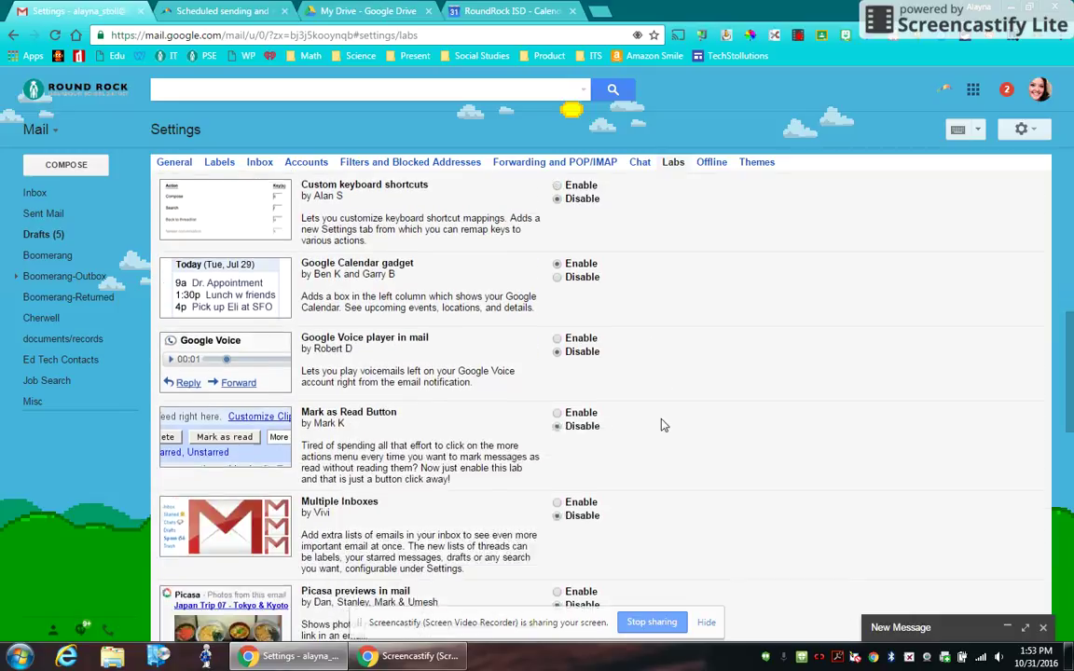
{"action": "scroll", "coordinate": [662, 426], "scroll_direction": "down", "scroll_amount": 3}
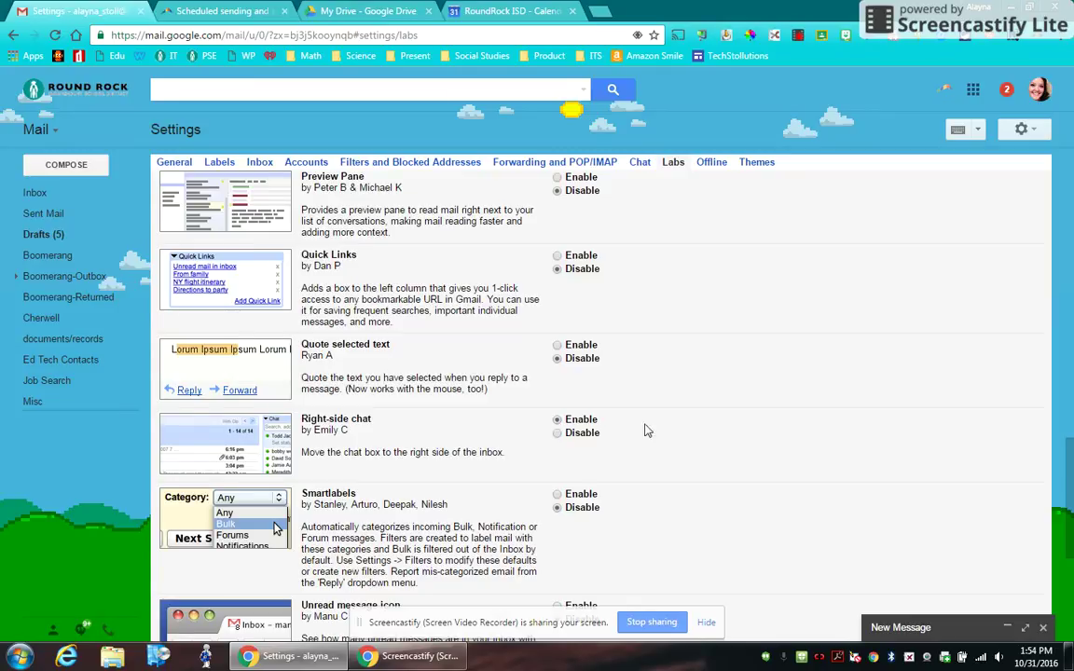
{"action": "scroll", "coordinate": [653, 431], "scroll_direction": "down", "scroll_amount": 4}
{"action": "left_click", "coordinate": [193, 452]}
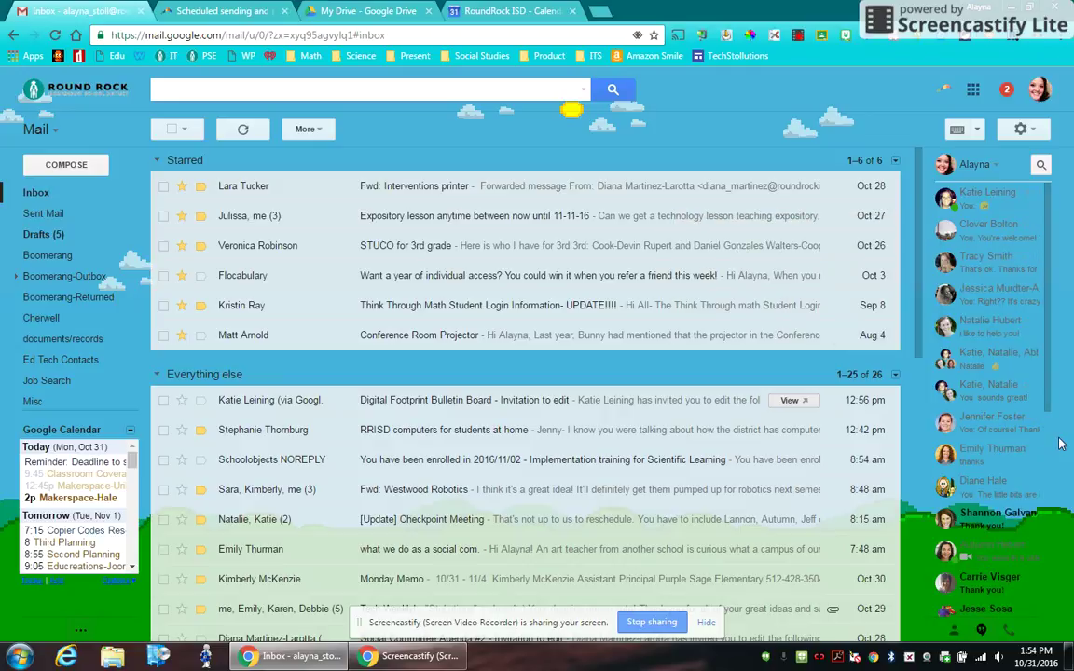
- Review the send-later and reminder features on the Boomerang for Gmail website, and return to the inbox
{"action": "left_click", "coordinate": [231, 7]}
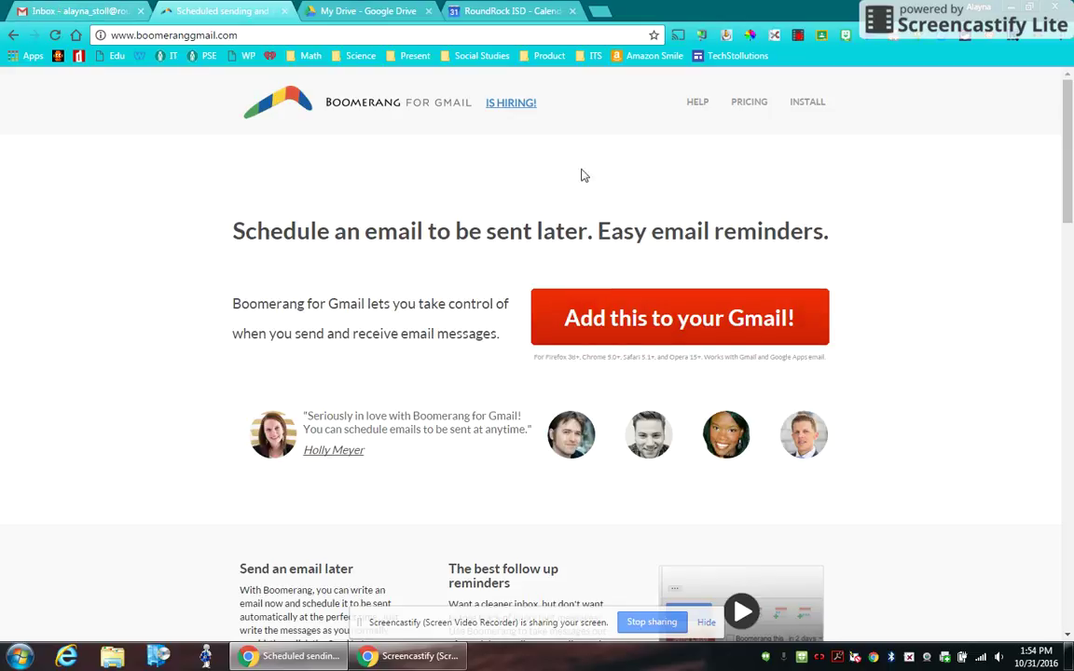
{"action": "left_click_drag", "start_coordinate": [1062, 171], "coordinate": [1052, 278]}
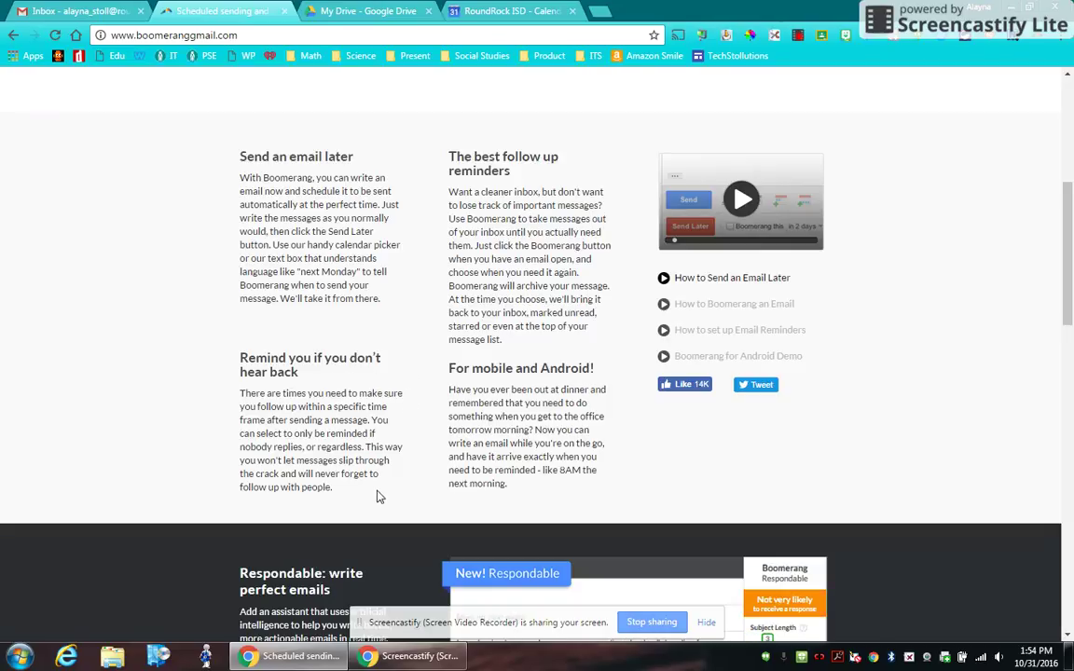
{"action": "left_click", "coordinate": [53, 8]}
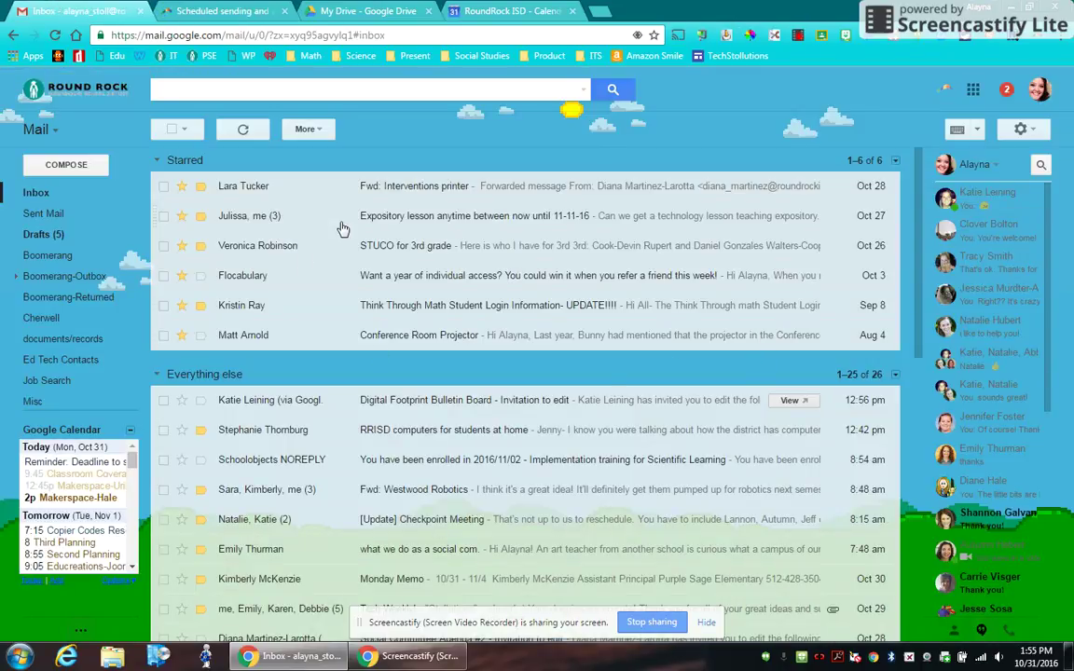
- Open the "Approving Apps for Hour of Code" email and schedule Boomerang to return it to the inbox on 11/30/2016 at 01:55 PM
{"action": "scroll", "coordinate": [420, 320], "scroll_direction": "down", "scroll_amount": 4}
{"action": "scroll", "coordinate": [468, 364], "scroll_direction": "down", "scroll_amount": 1}
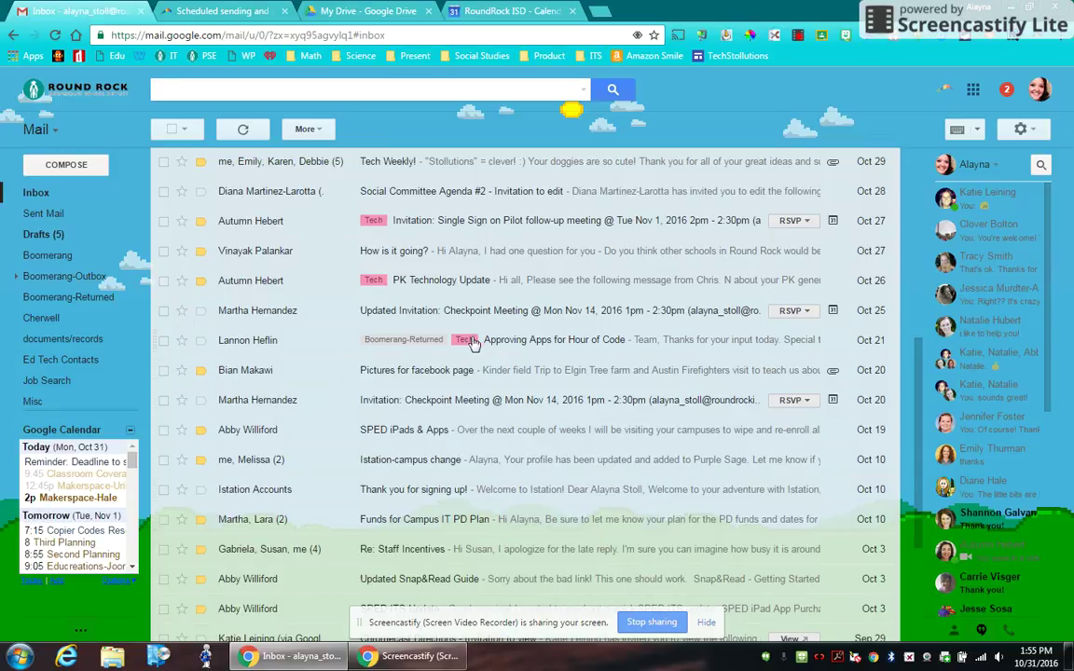
{"action": "left_click", "coordinate": [534, 343]}
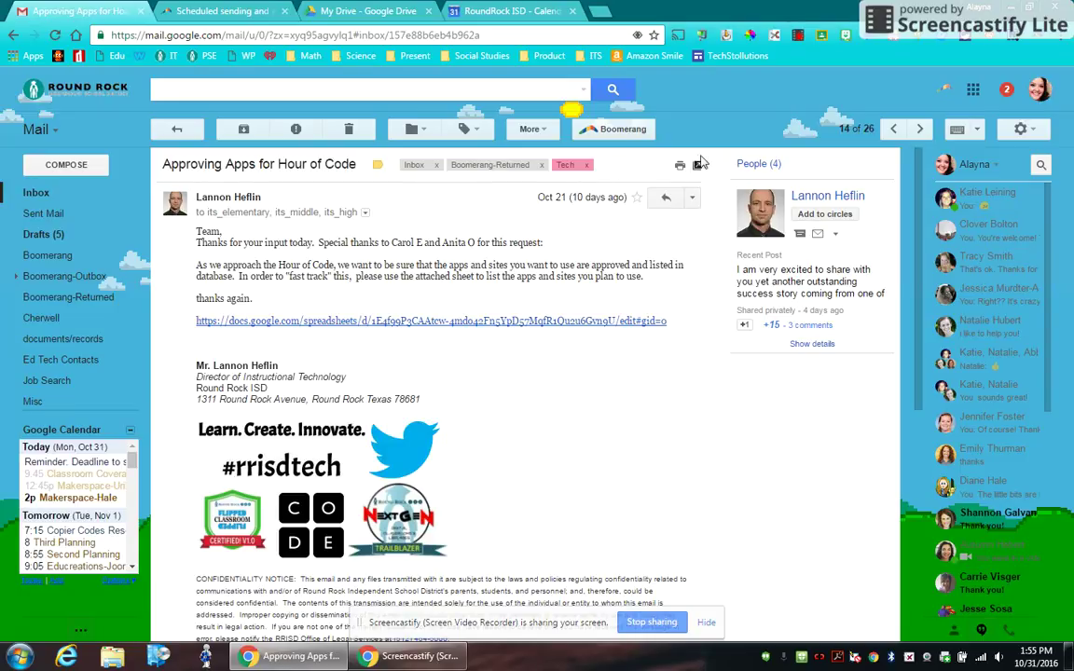
{"action": "left_click", "coordinate": [647, 136]}
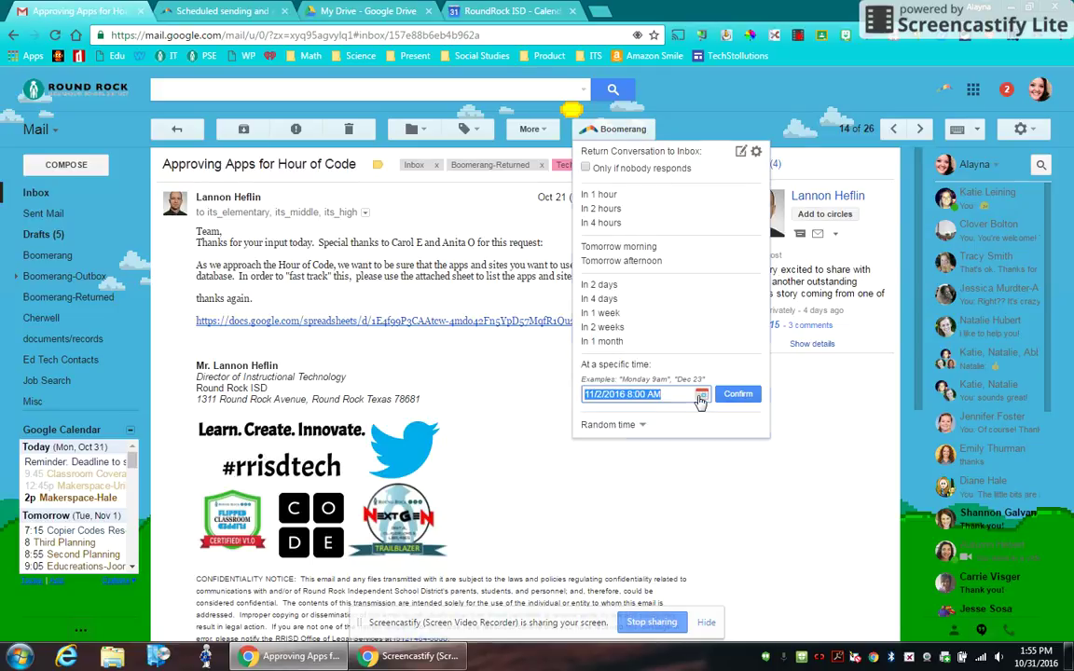
{"action": "left_click", "coordinate": [702, 394]}
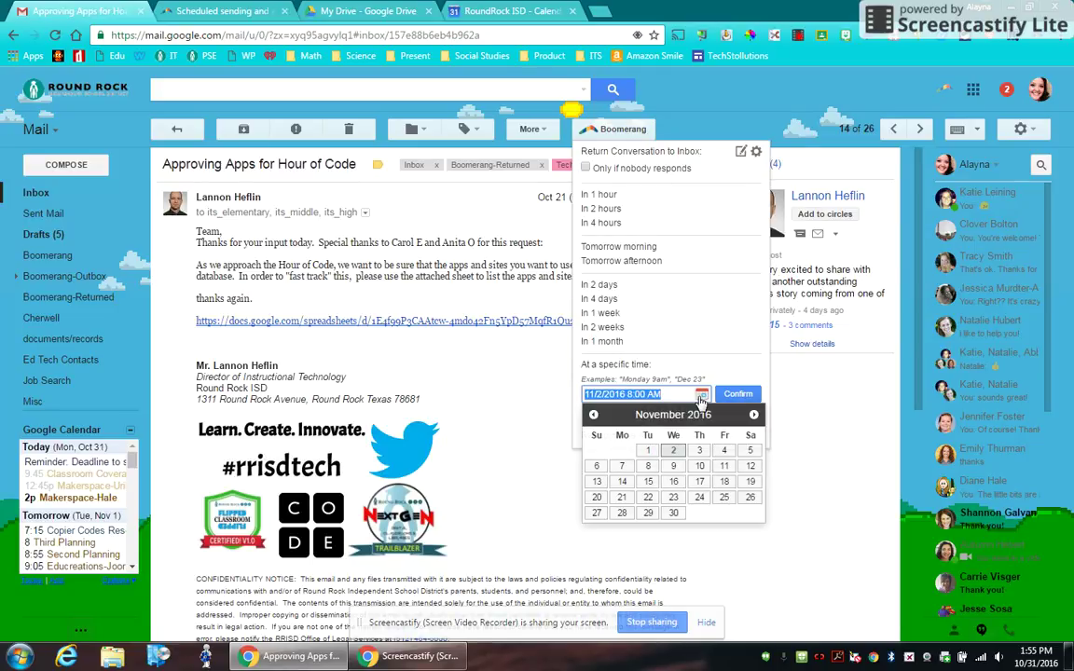
{"action": "left_click", "coordinate": [671, 513]}
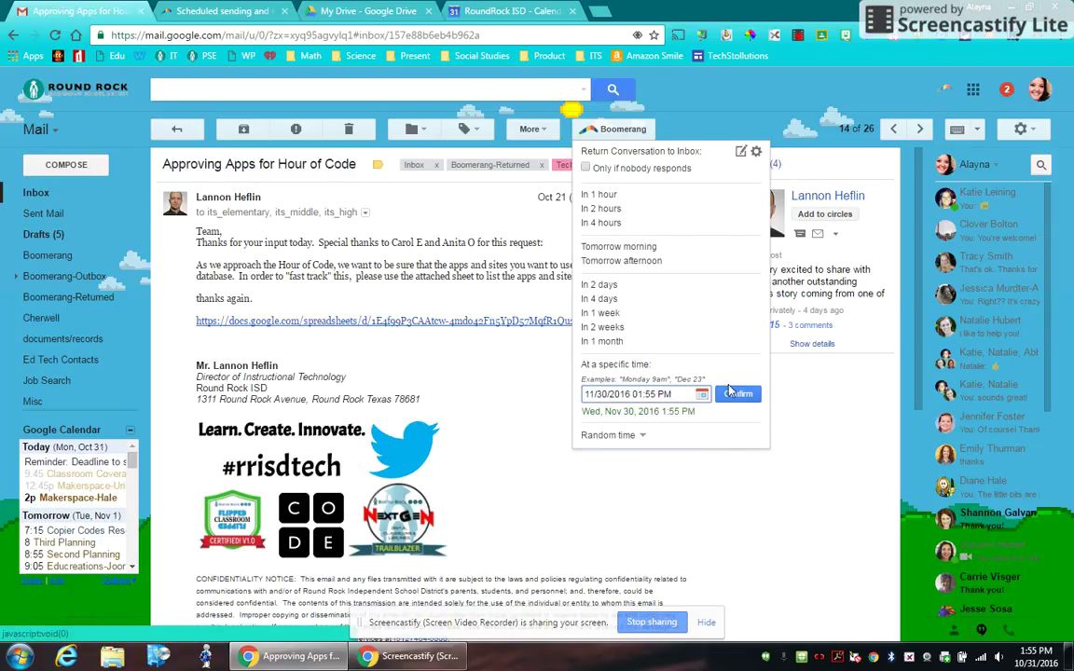
{"action": "left_click", "coordinate": [738, 397]}
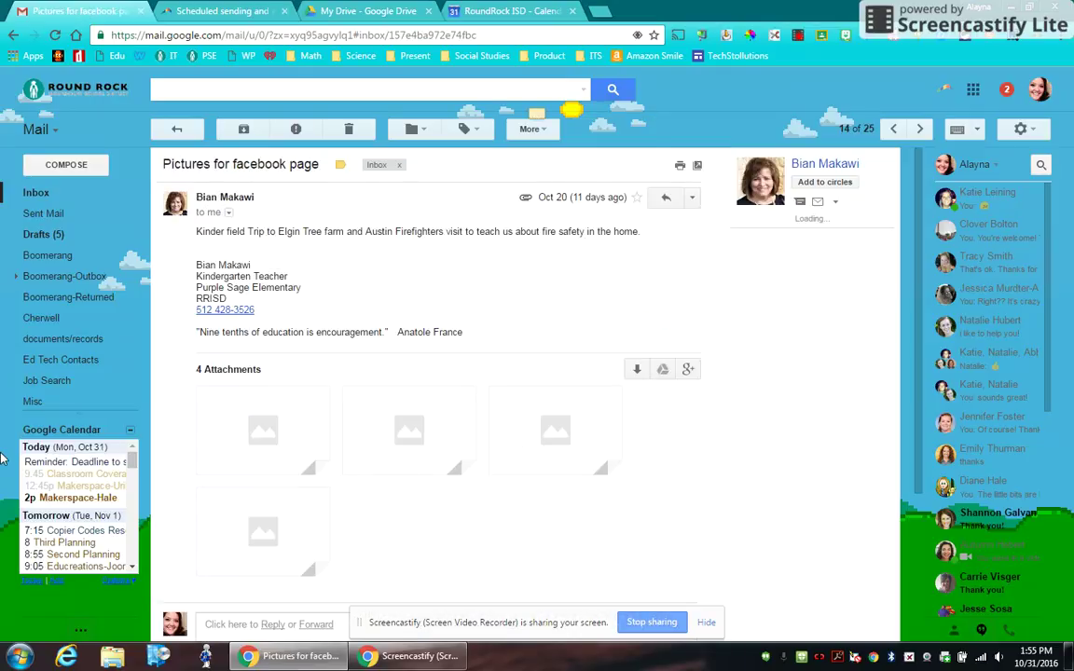
- View the messages filed under the Boomerang label and return to the inbox
{"action": "left_click", "coordinate": [40, 190]}
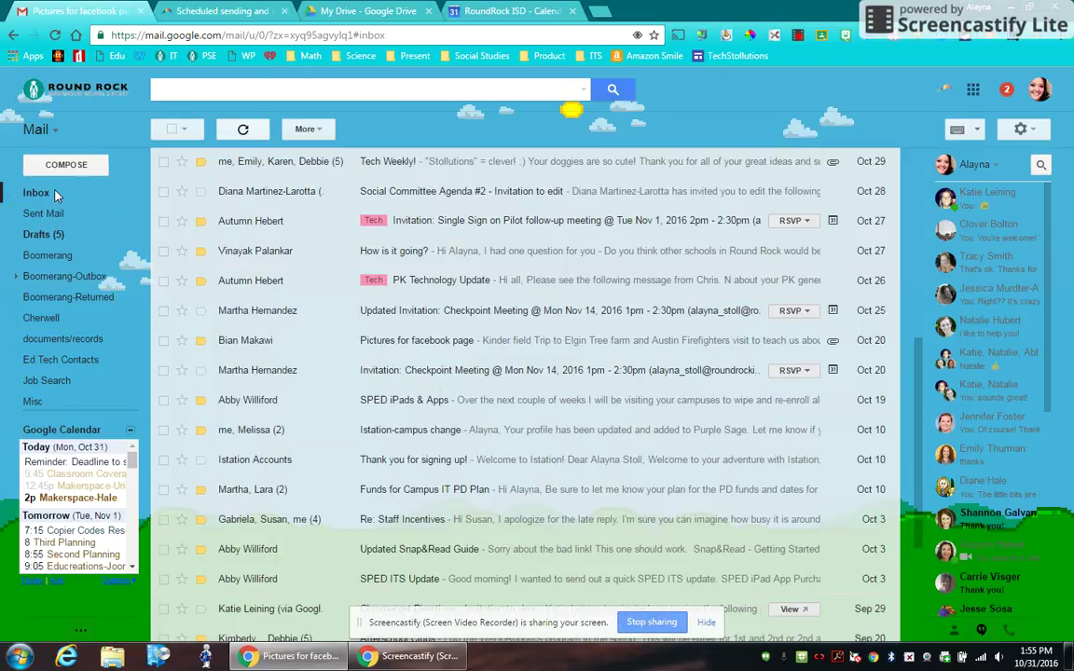
{"action": "mouse_move", "coordinate": [62, 254]}
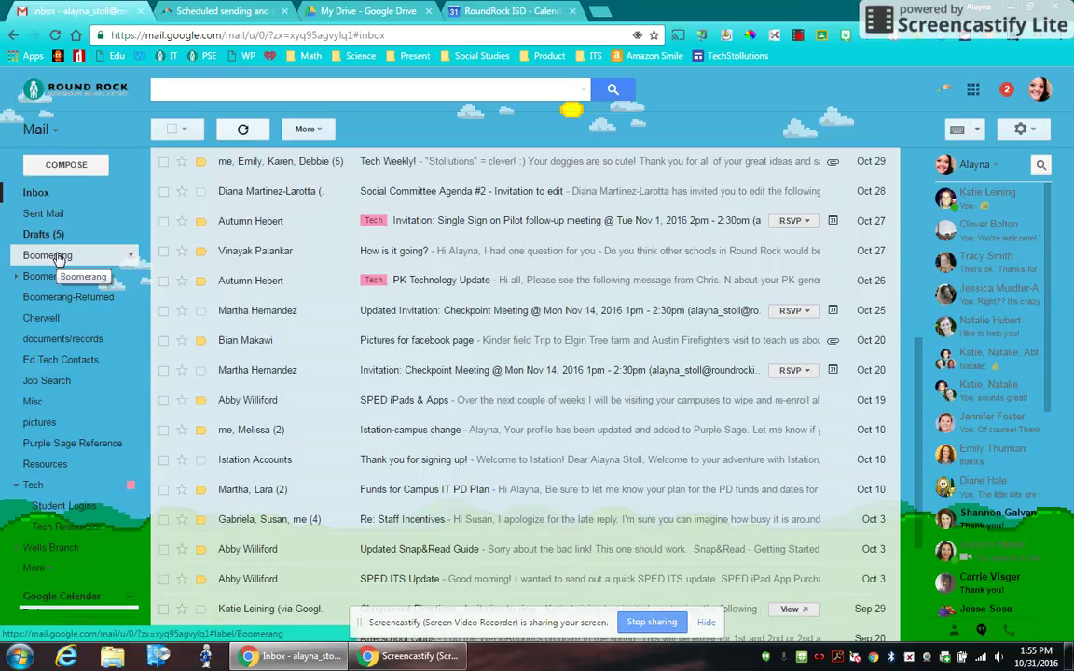
{"action": "left_click", "coordinate": [58, 257]}
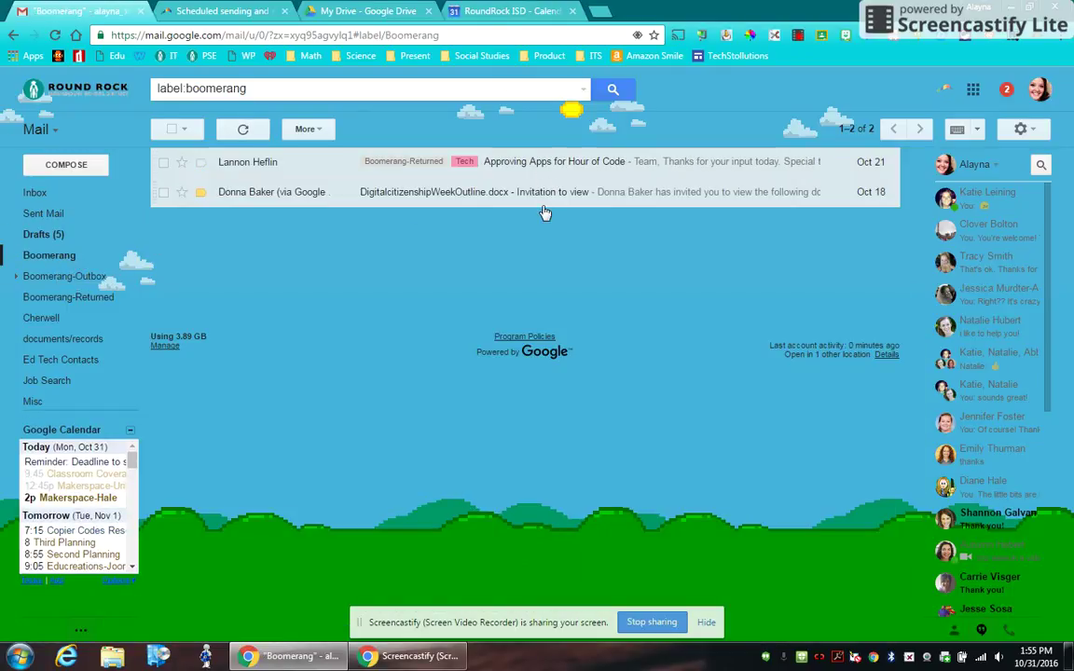
{"action": "left_click", "coordinate": [36, 192]}
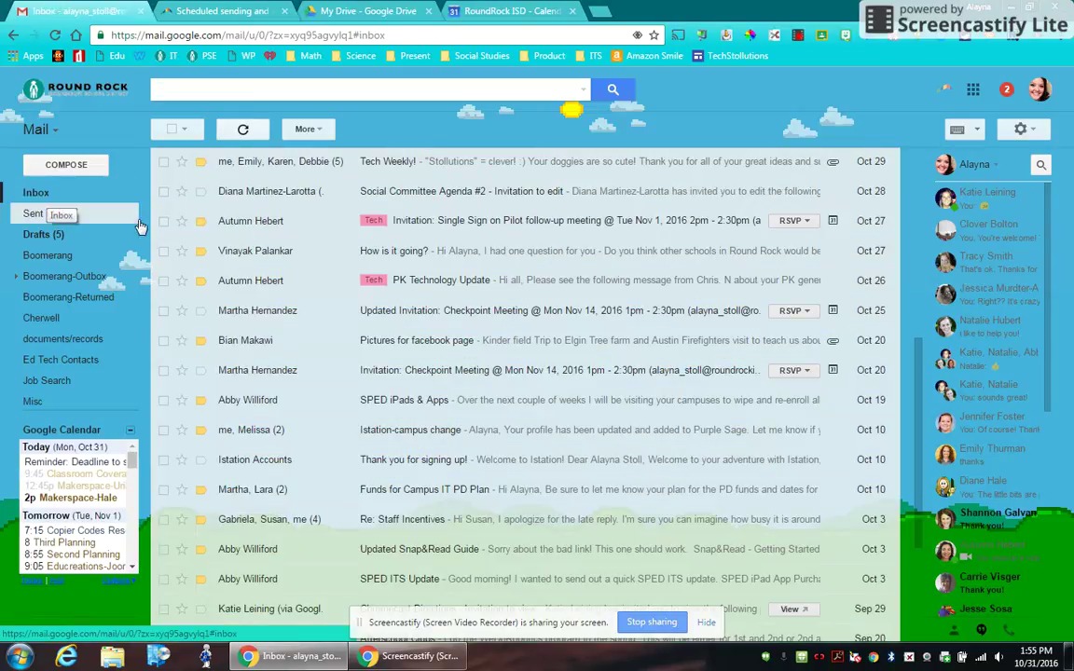
- Start a new message in the enlarged compose window and set it to boomerang in 2 weeks
{"action": "left_click", "coordinate": [80, 175]}
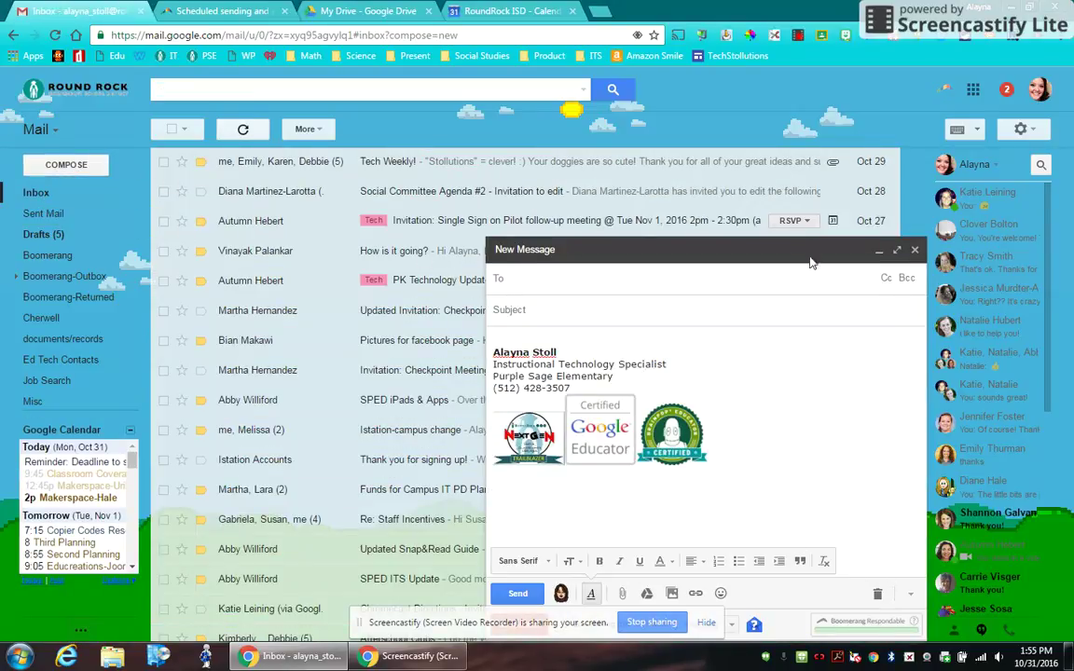
{"action": "left_click", "coordinate": [896, 250]}
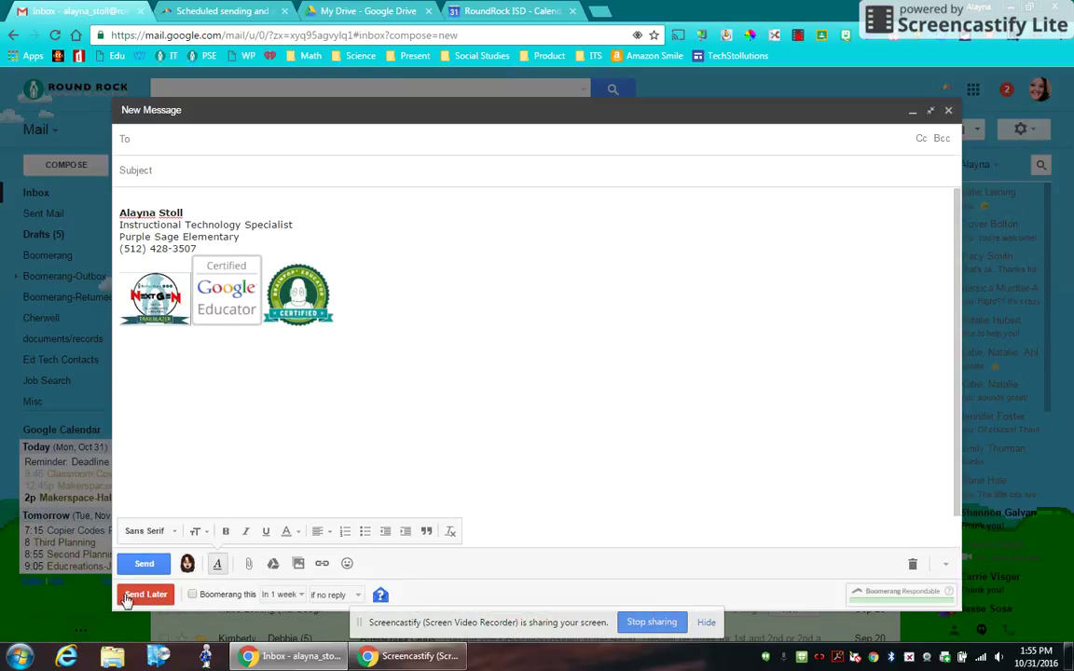
{"action": "left_click", "coordinate": [300, 596]}
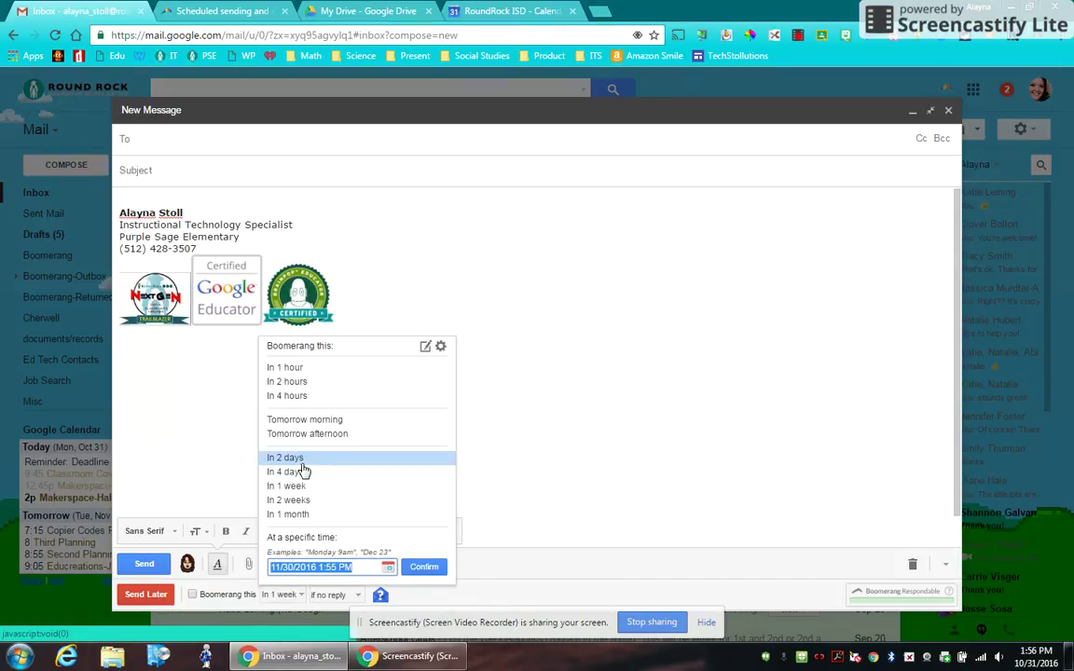
{"action": "left_click", "coordinate": [307, 500]}
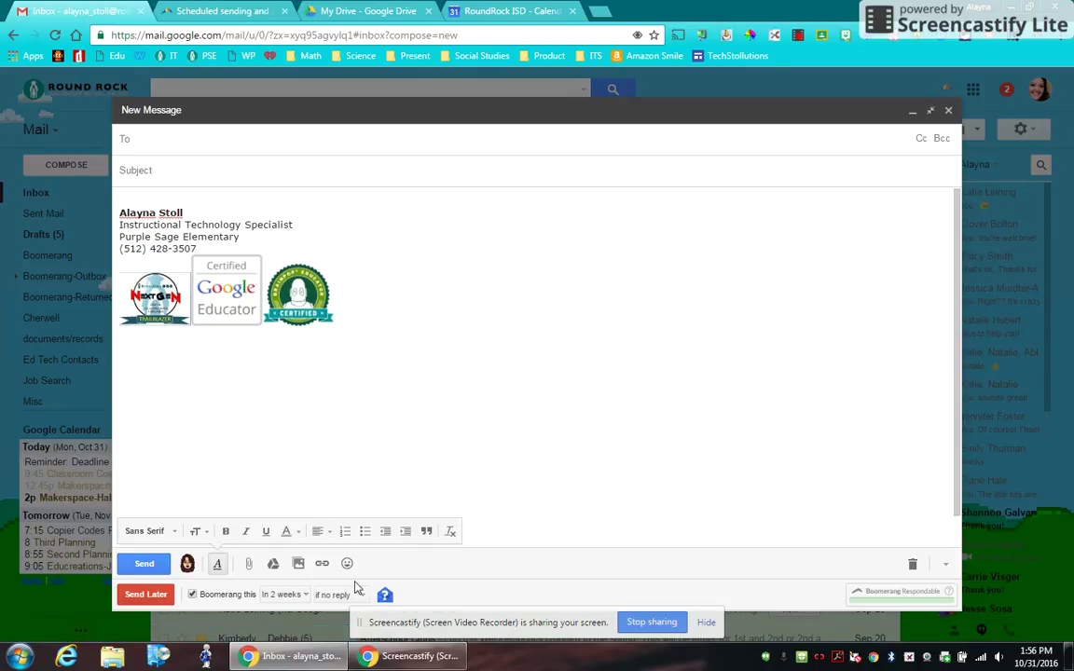
- Set the new message to boomerang in 1 hour and review the other return time choices
{"action": "left_click", "coordinate": [284, 594]}
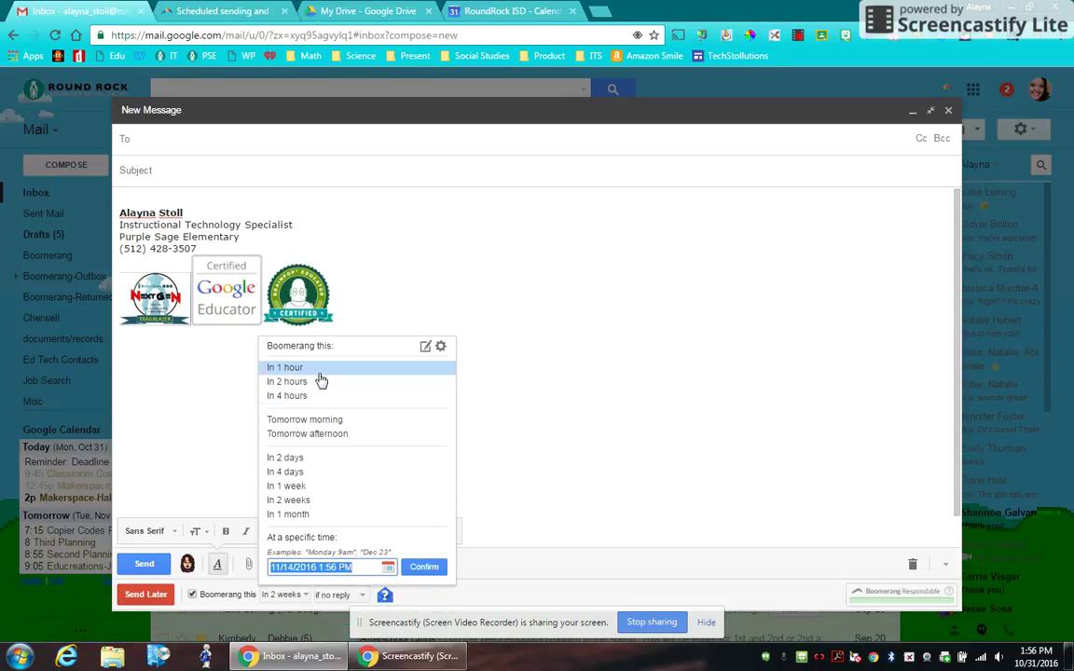
{"action": "left_click", "coordinate": [319, 366]}
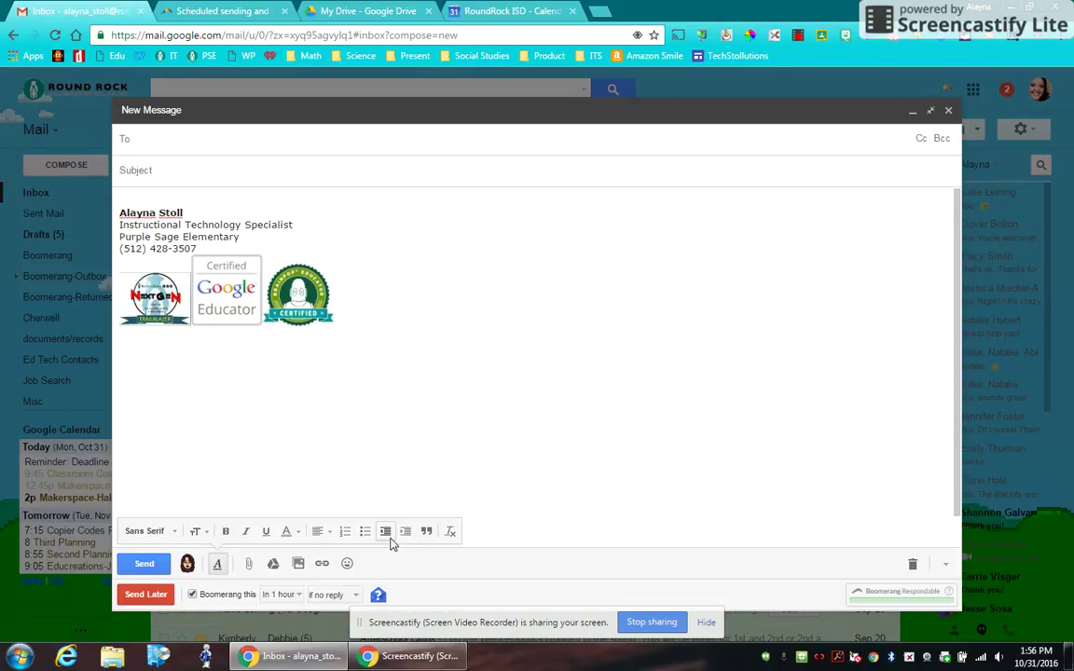
{"action": "left_click", "coordinate": [291, 596]}
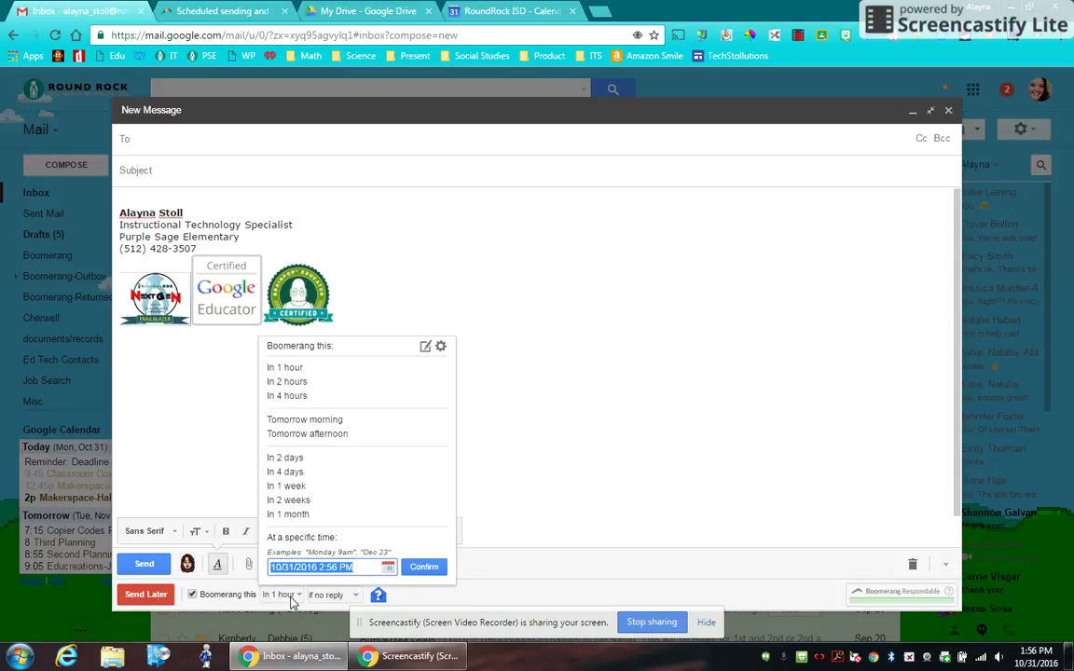
{"action": "left_click", "coordinate": [279, 595]}
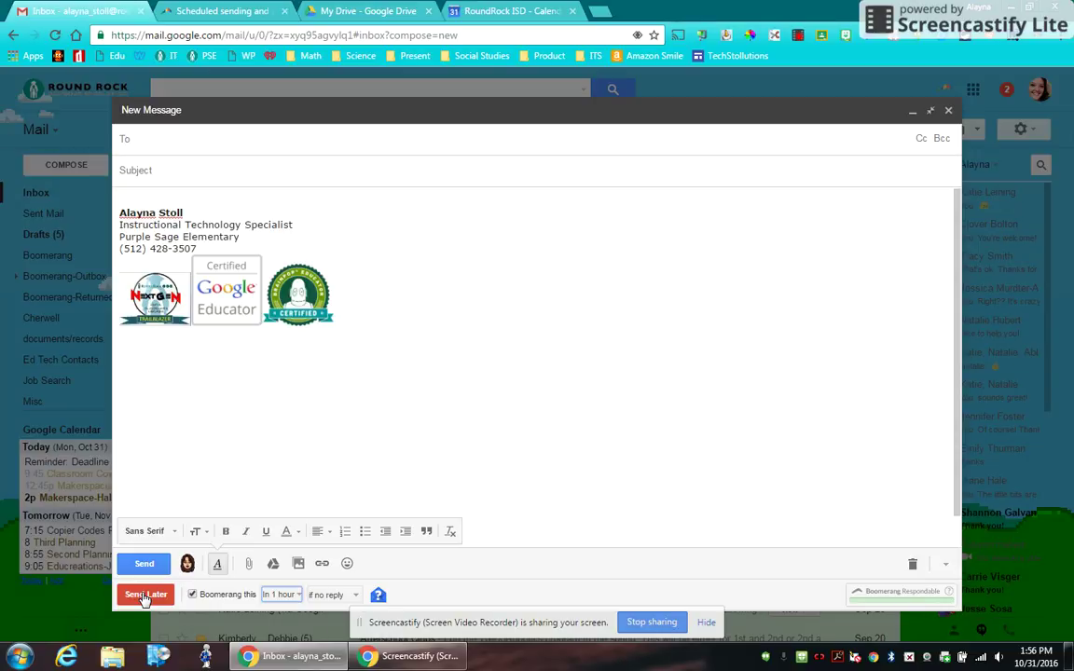
{"action": "left_click", "coordinate": [475, 474]}
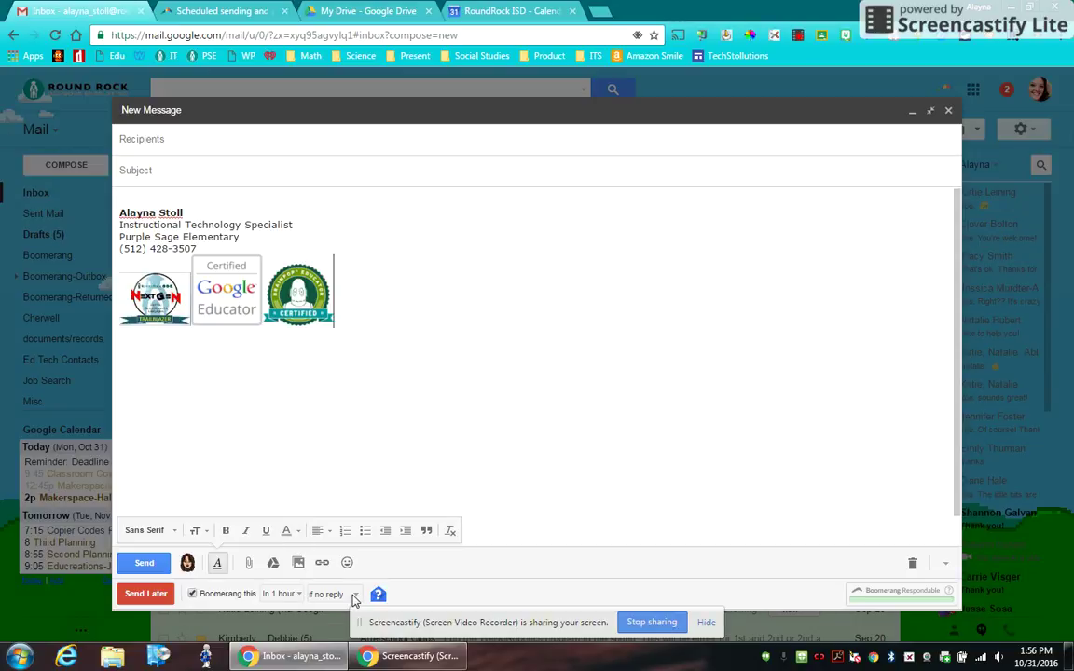
- View the conditions for boomeranging the message, keep "if no reply", and close the draft
{"action": "left_click", "coordinate": [352, 596]}
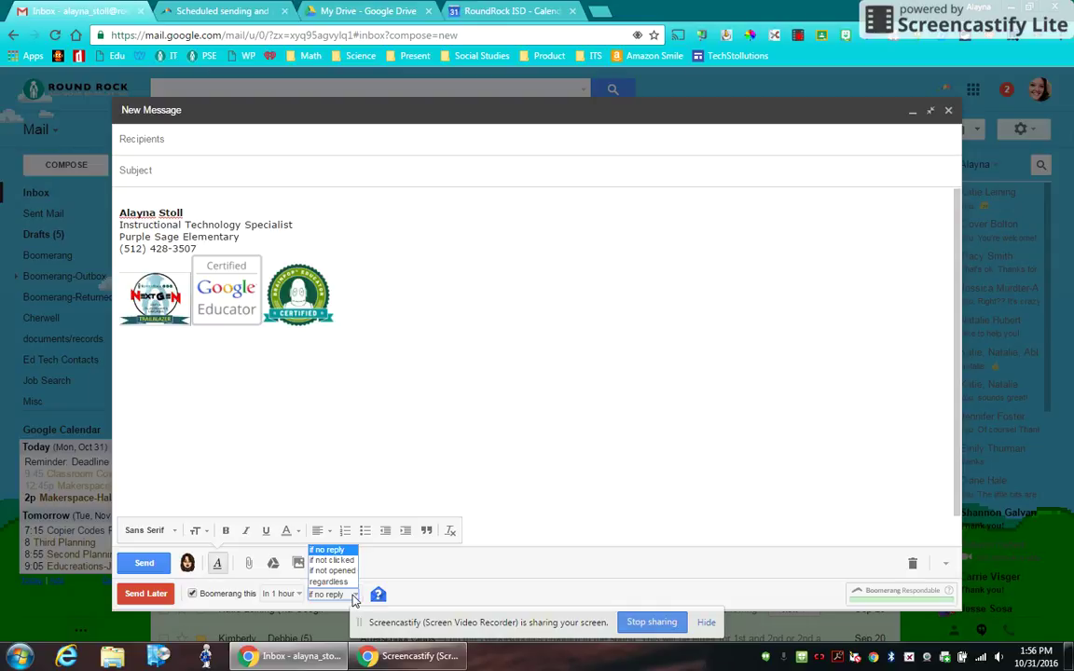
{"action": "left_click", "coordinate": [406, 489]}
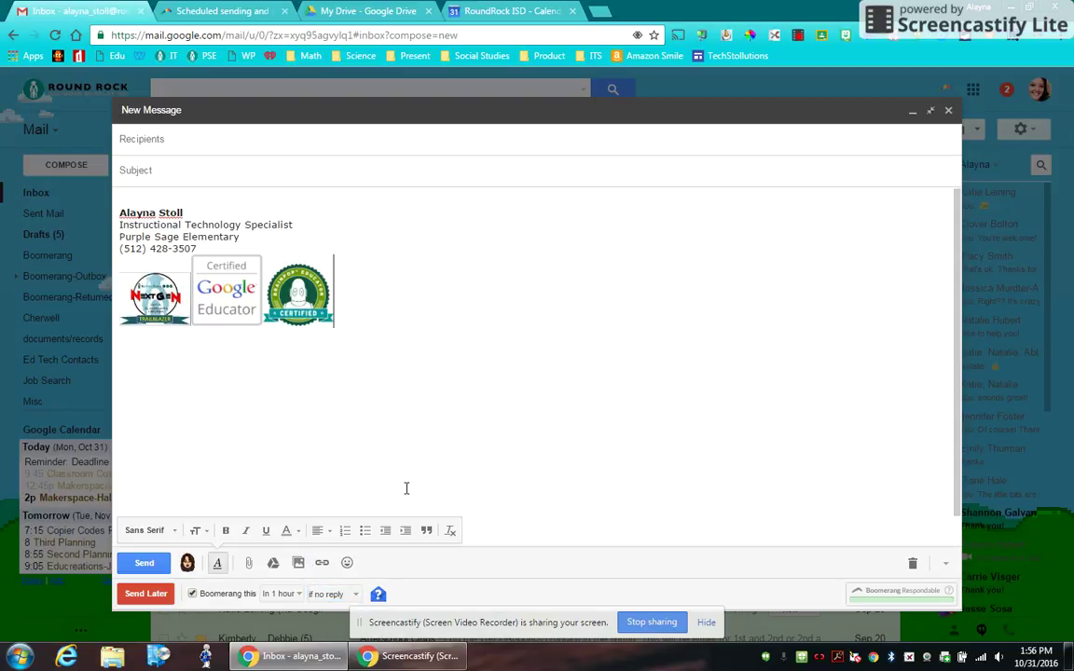
{"action": "left_click", "coordinate": [948, 112]}
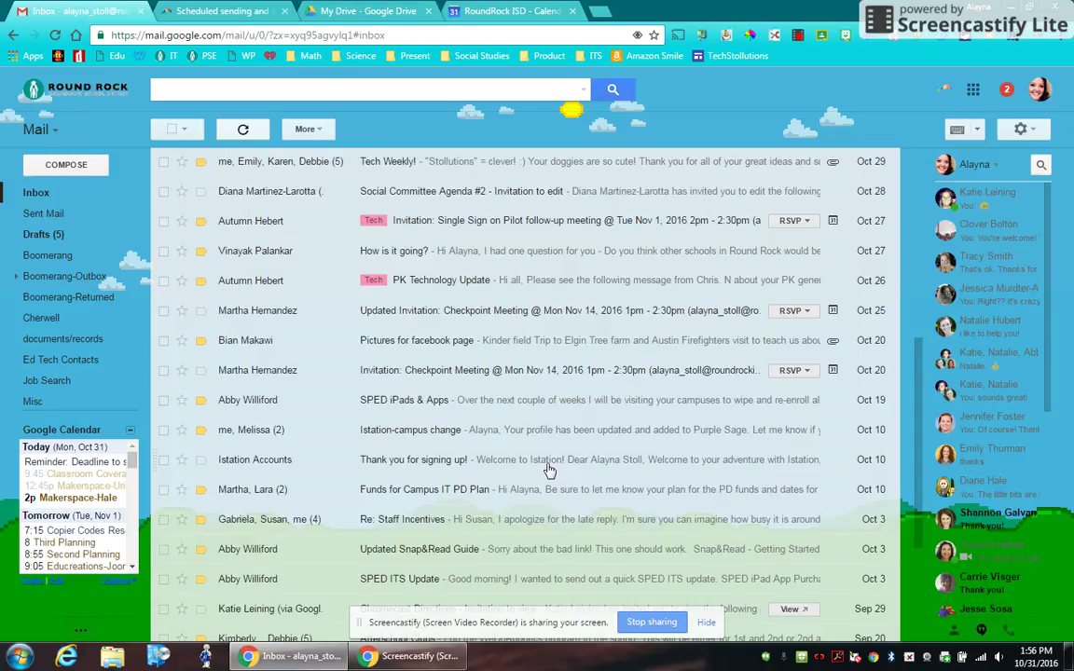
- Switch to the Boomerang for Gmail website and show the option for adding it to Gmail
{"action": "left_click", "coordinate": [571, 109]}
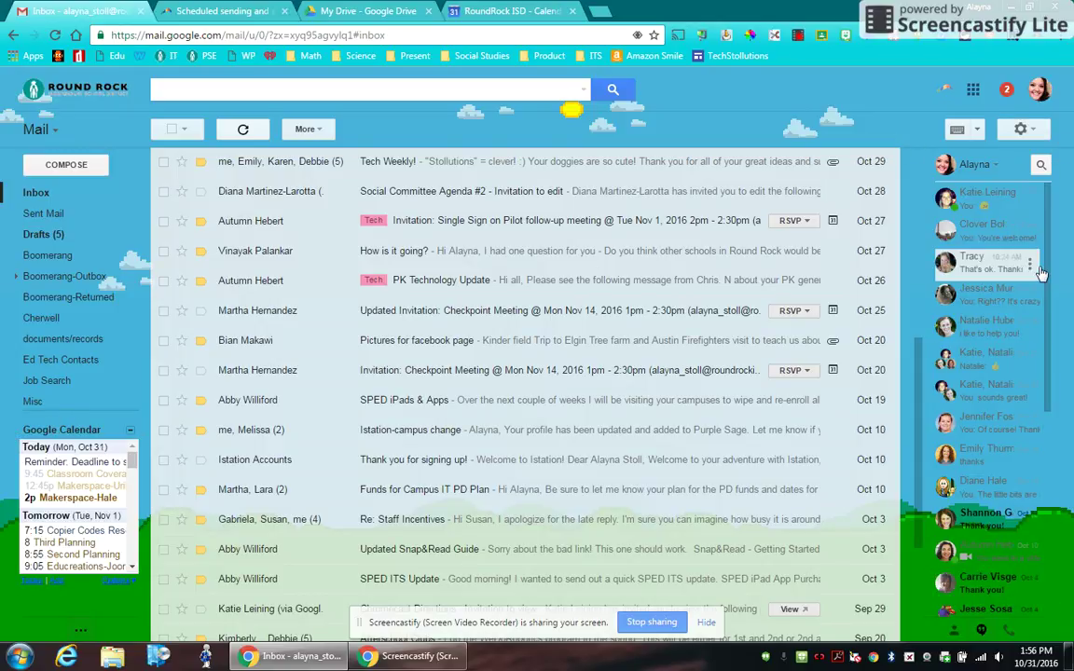
{"action": "left_click", "coordinate": [207, 9]}
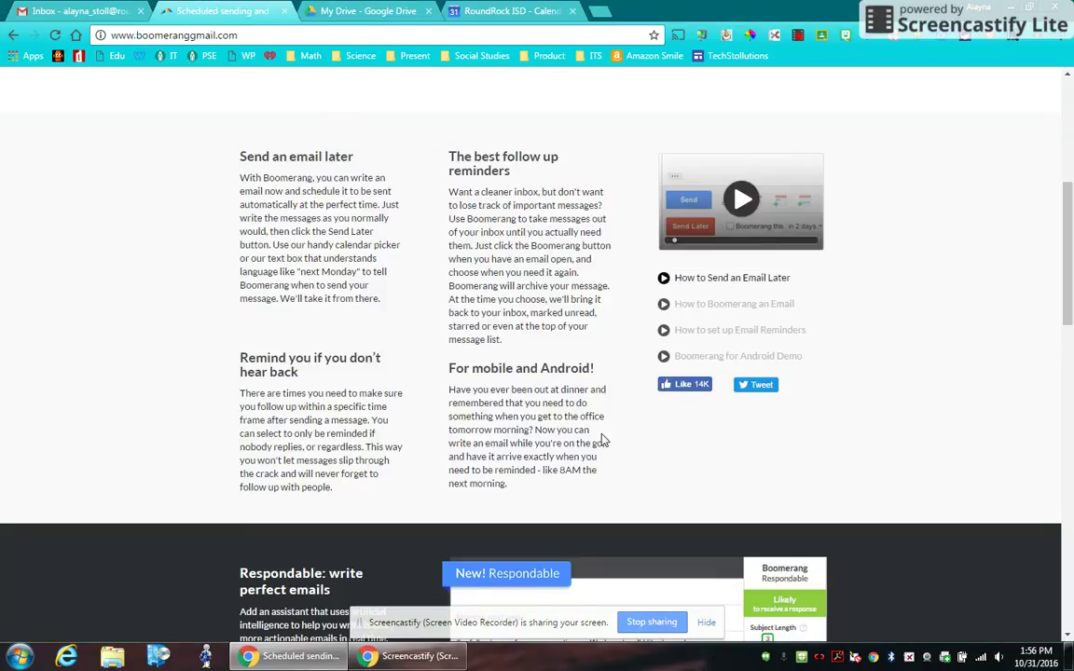
{"action": "scroll", "coordinate": [601, 436], "scroll_direction": "up", "scroll_amount": 4}
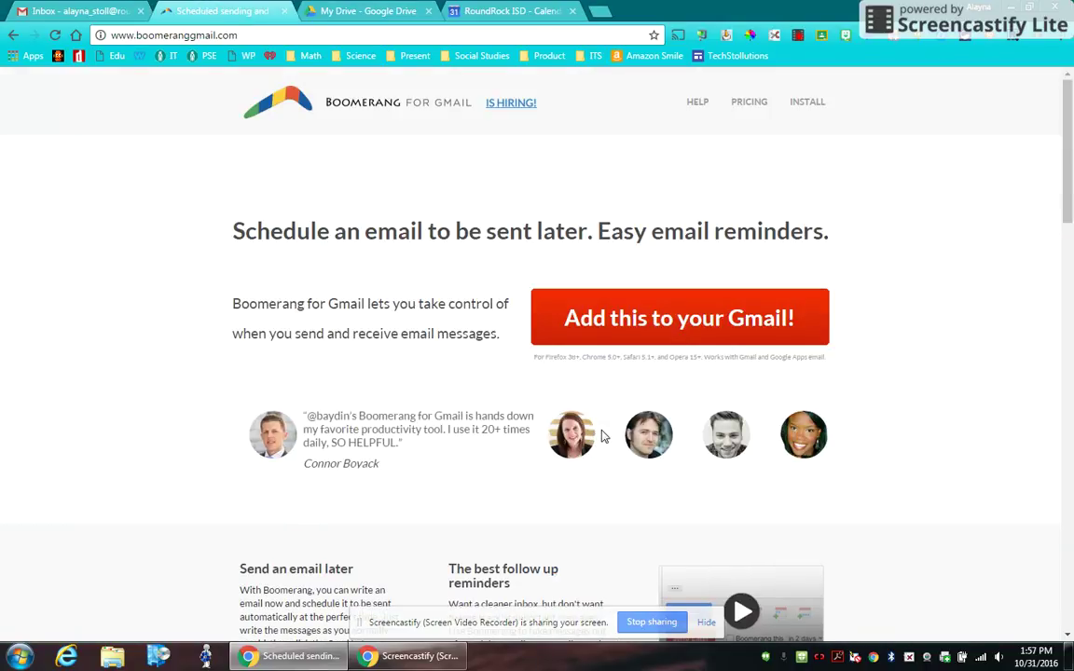